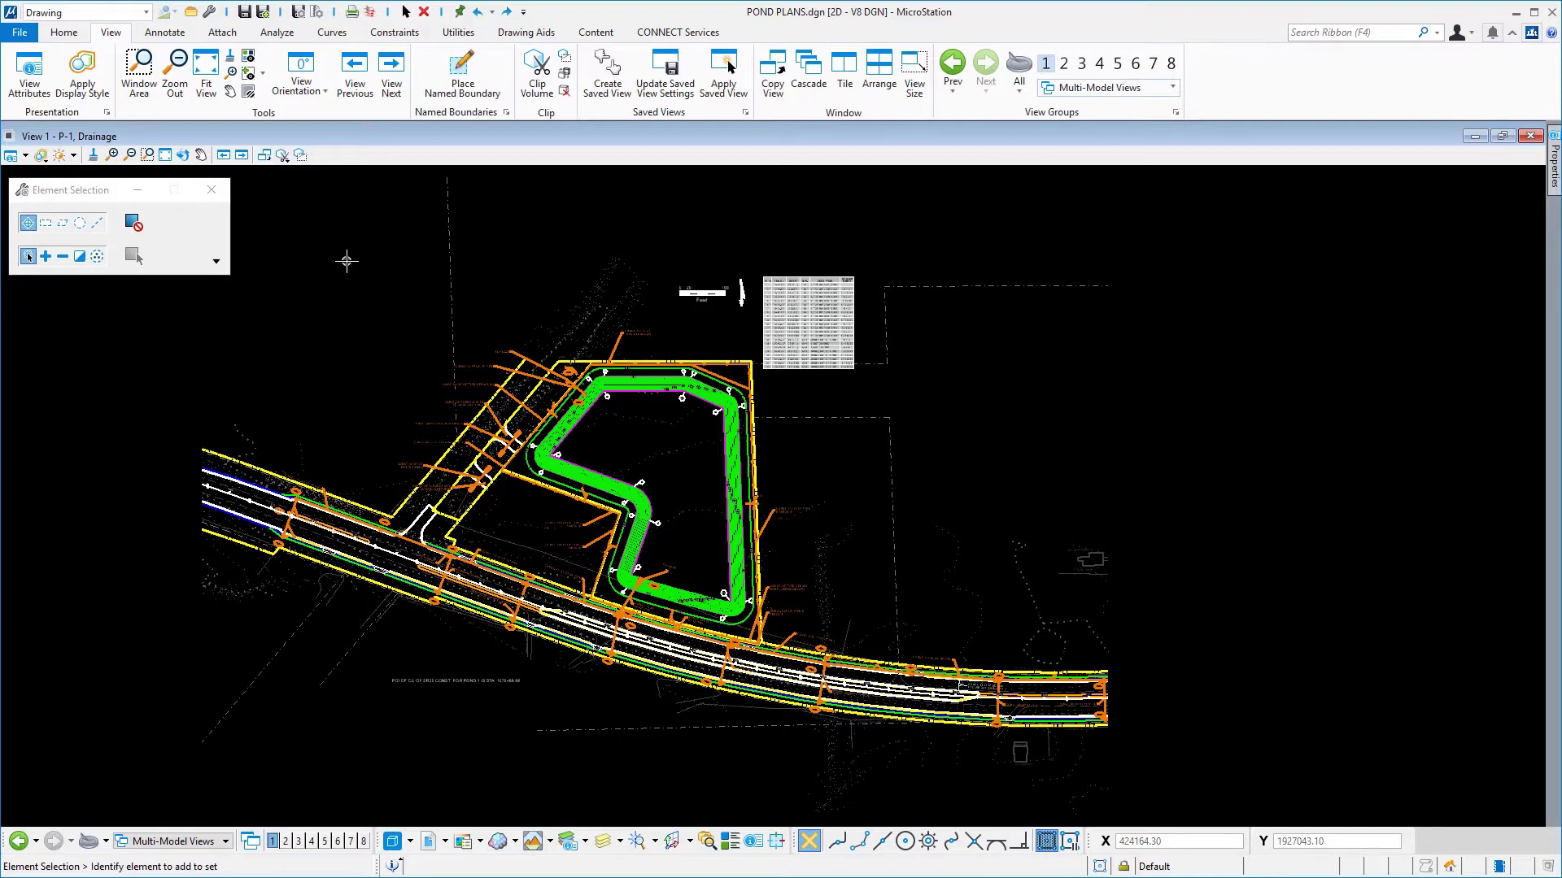
Start a Retention Pond 1 named boundary based on the Plan_SheetOnly drawing boundary
{"action": "left_click", "coordinate": [463, 86]}
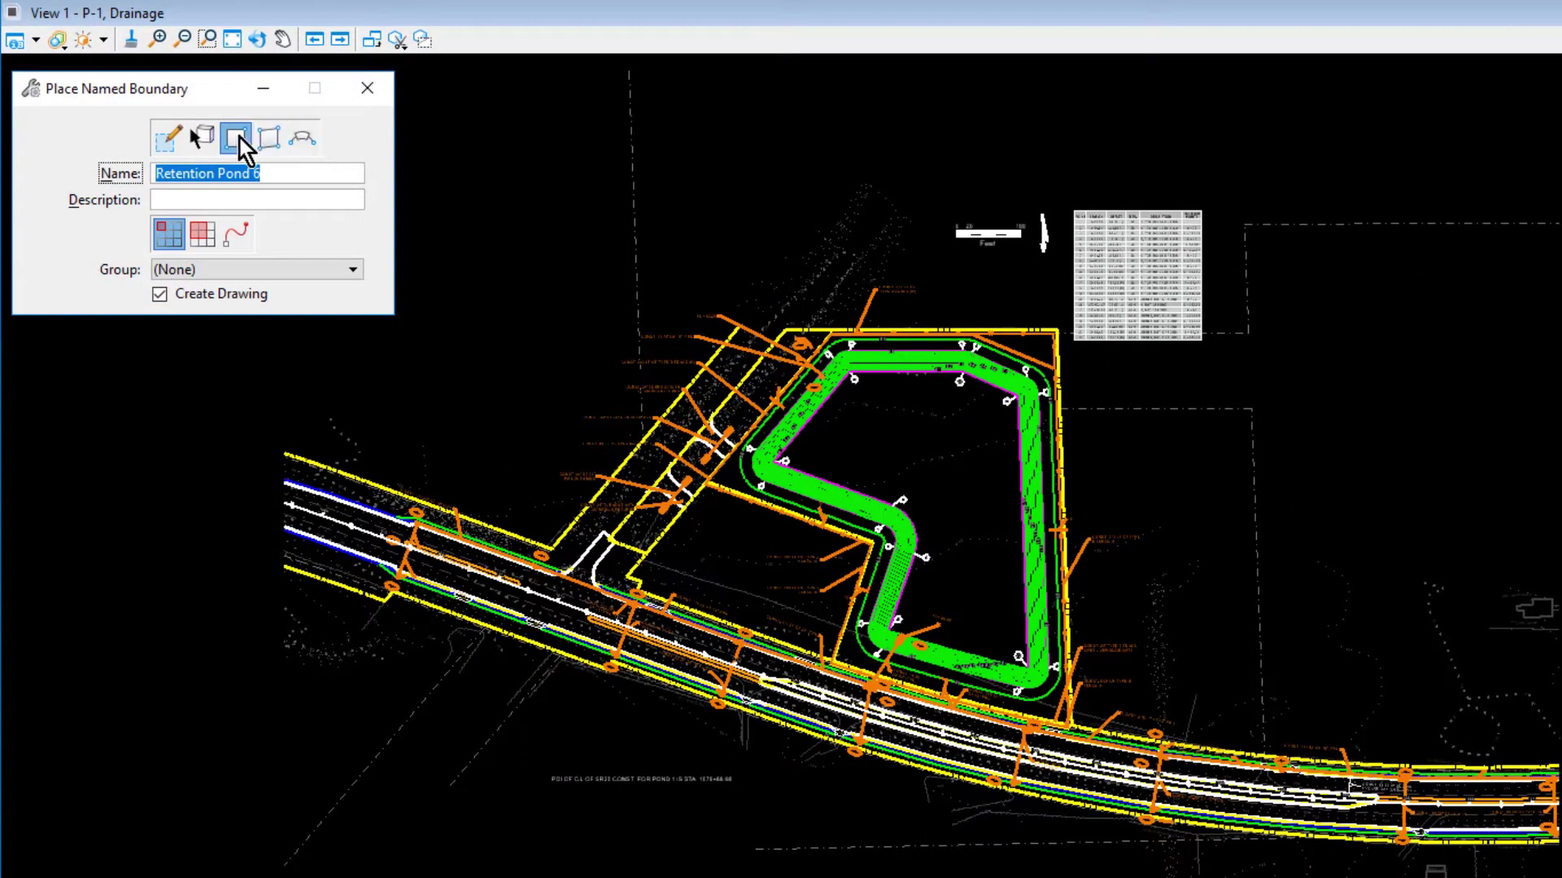
{"action": "left_click", "coordinate": [176, 137]}
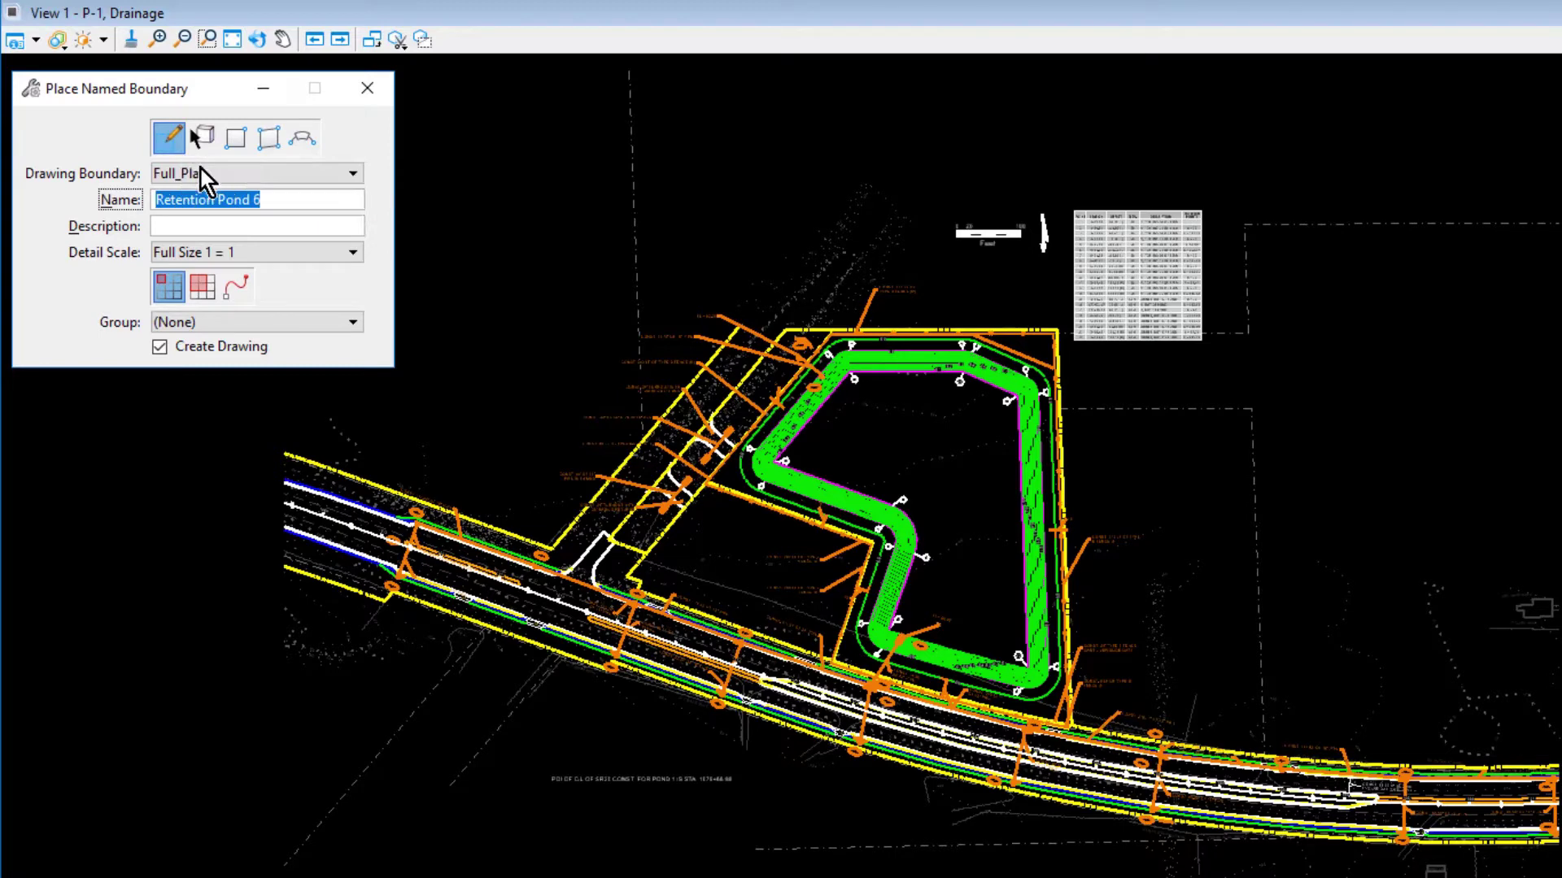
{"action": "left_click", "coordinate": [348, 180]}
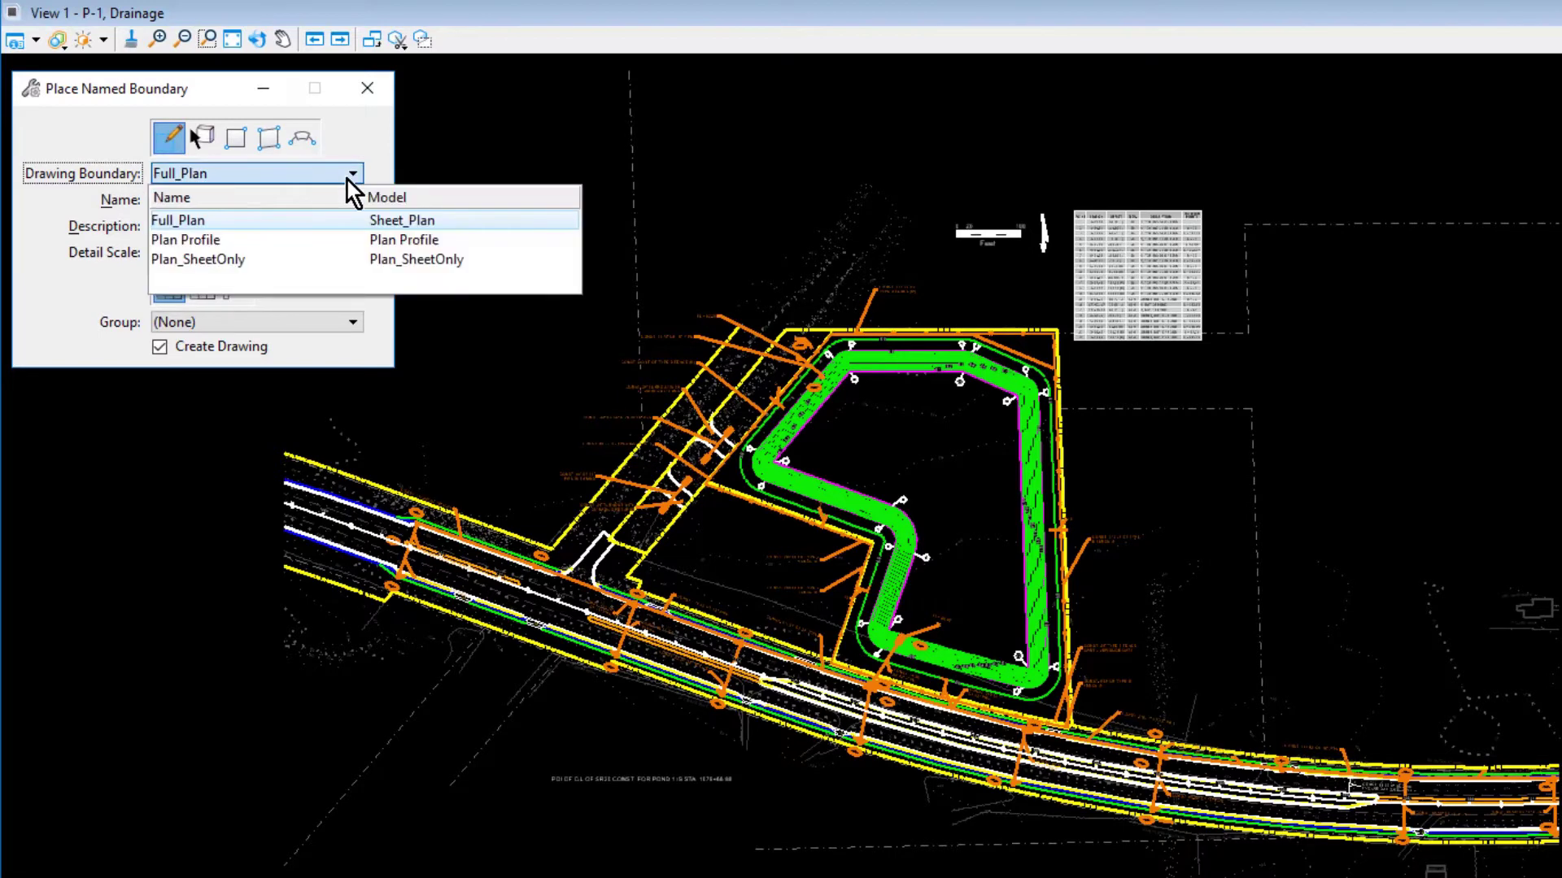
{"action": "left_click", "coordinate": [306, 255]}
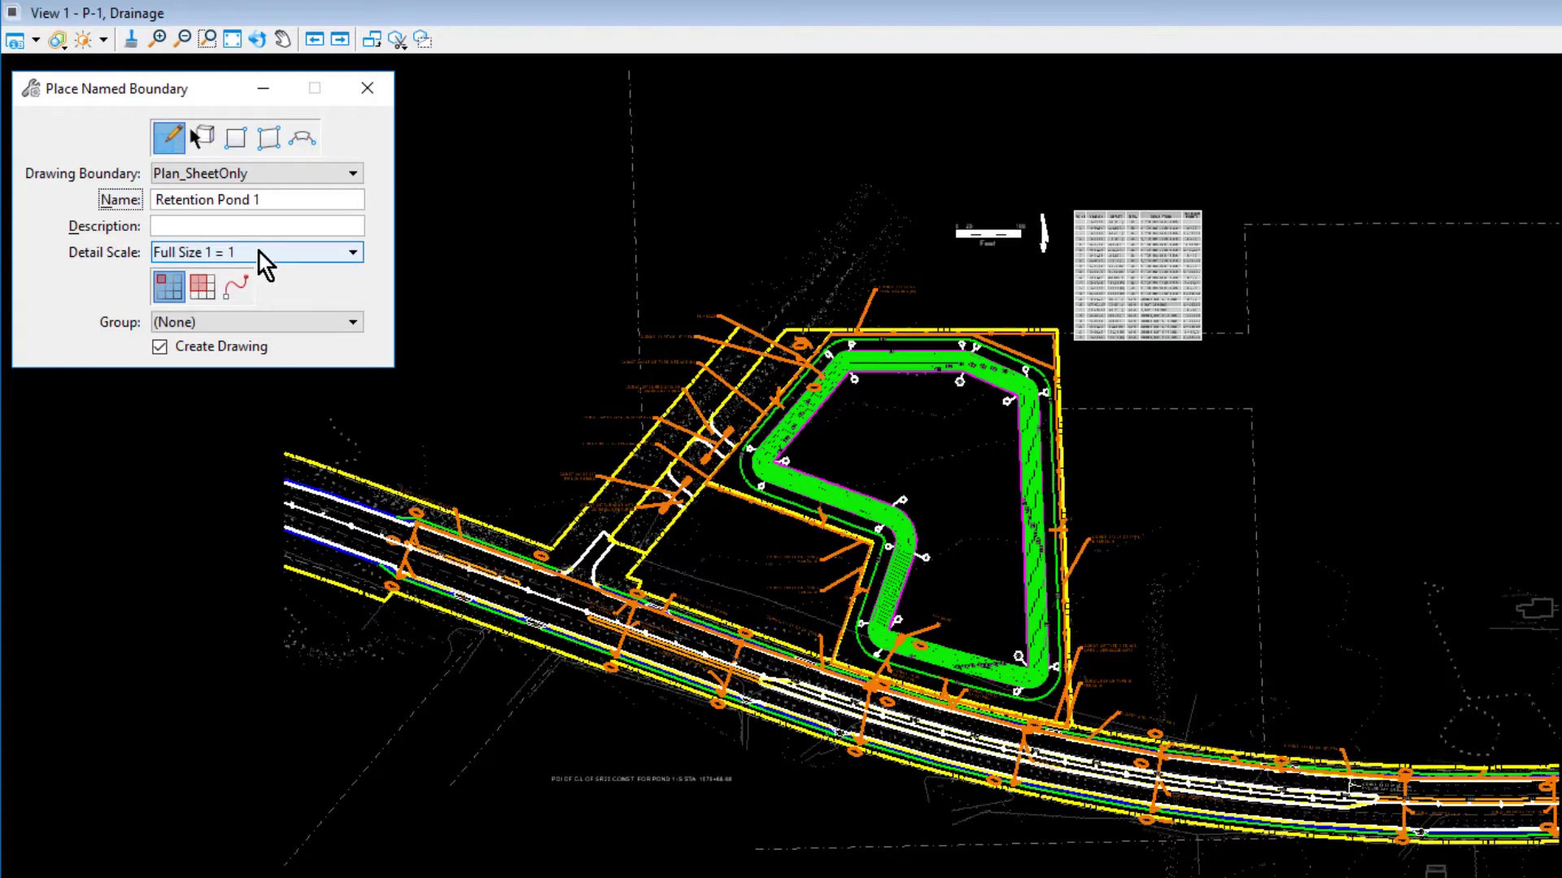
Change the boundary's detail scale from 1"=50' to 1"=100'
{"action": "left_click", "coordinate": [295, 252]}
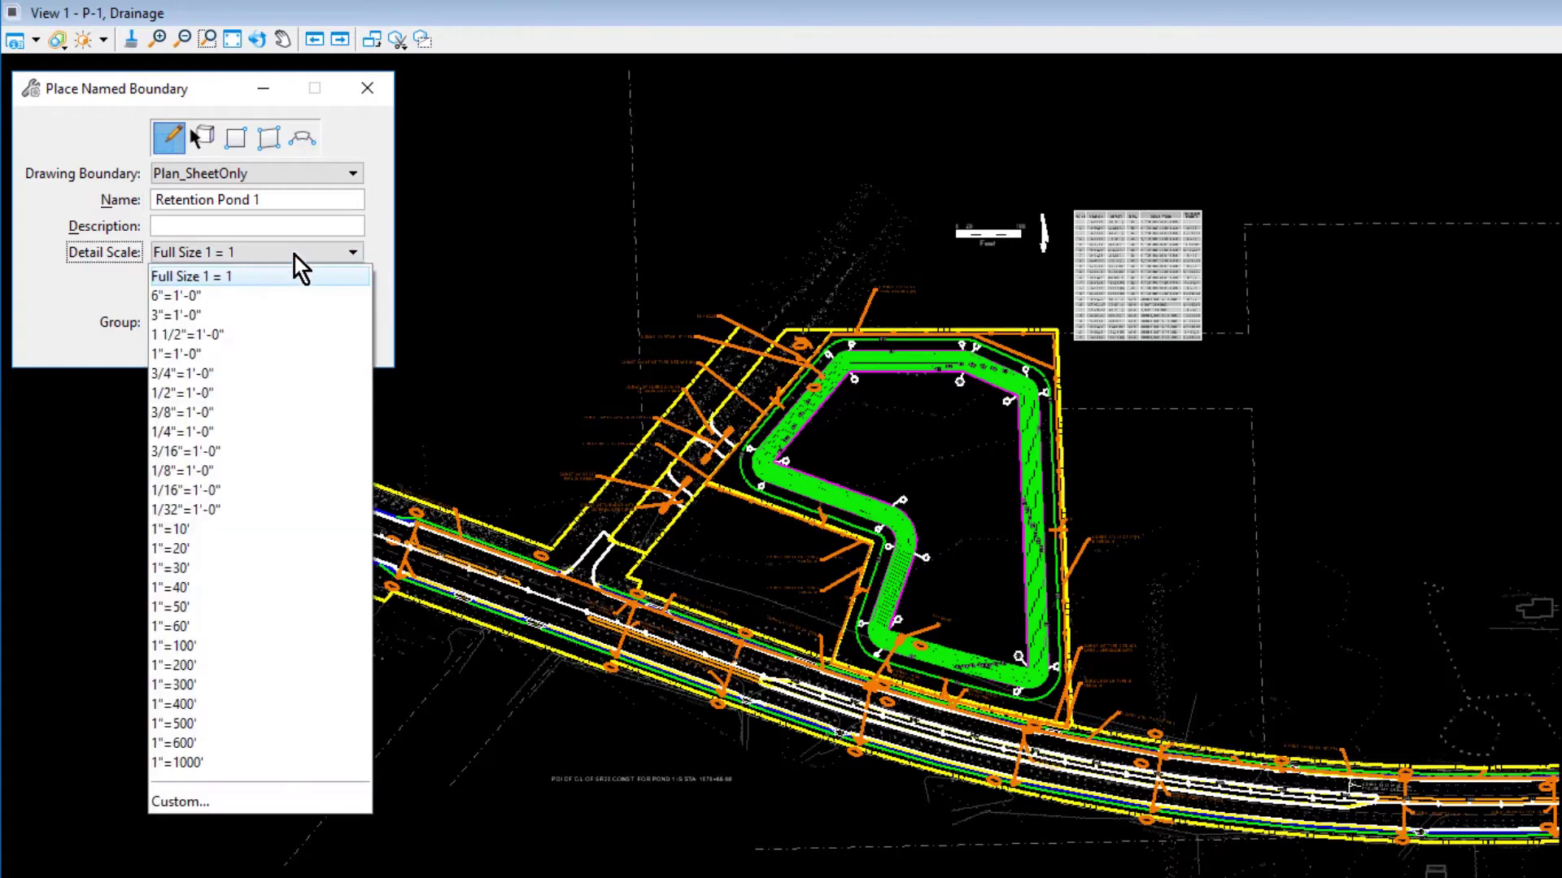
{"action": "left_click", "coordinate": [264, 607]}
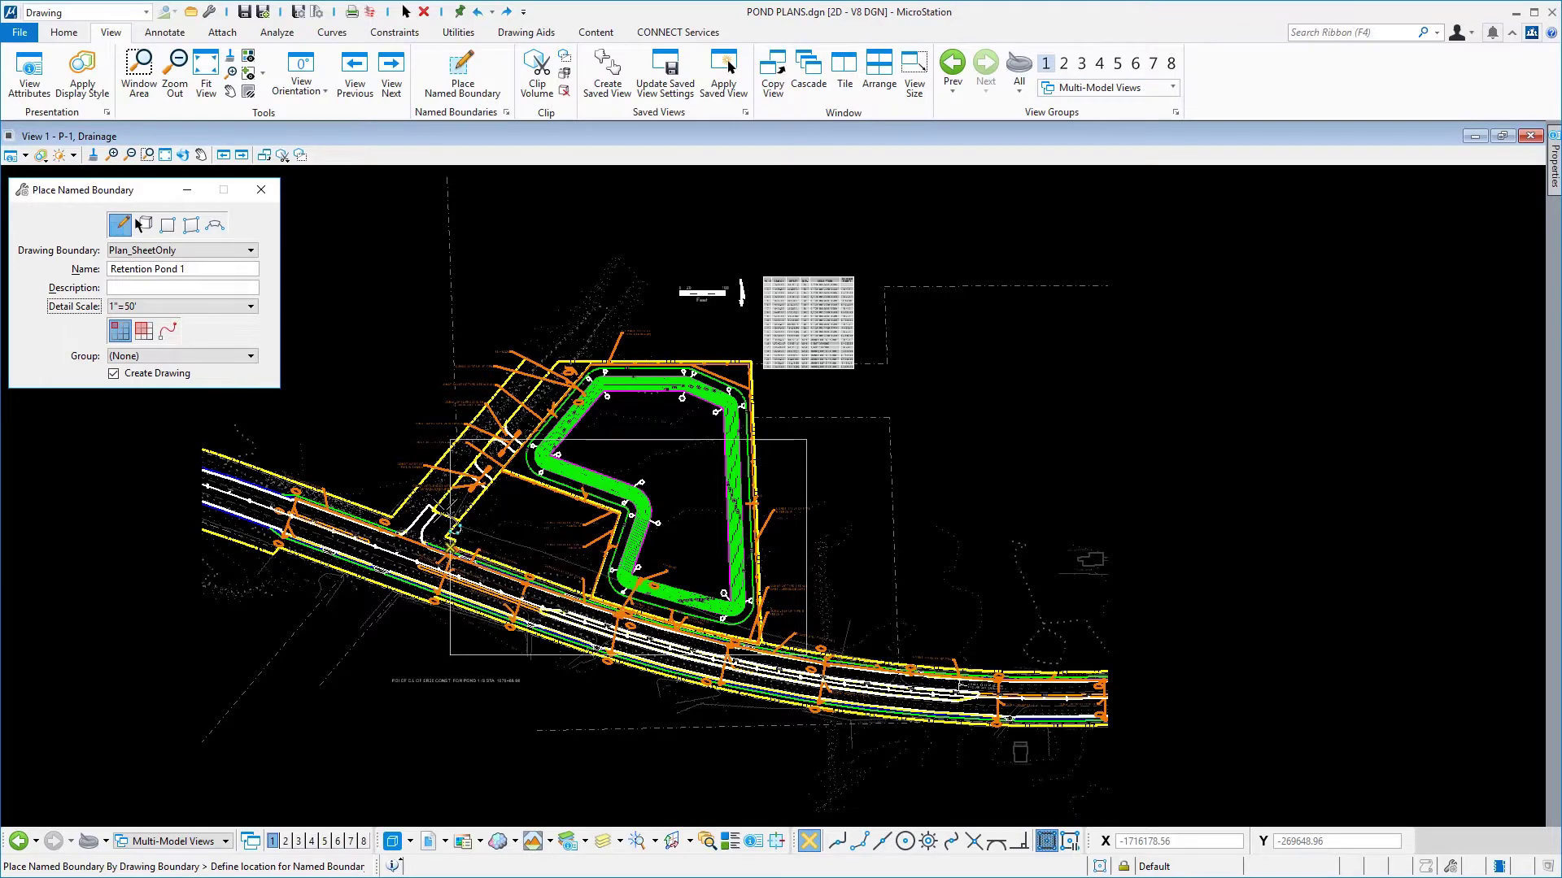
{"action": "left_click", "coordinate": [237, 312]}
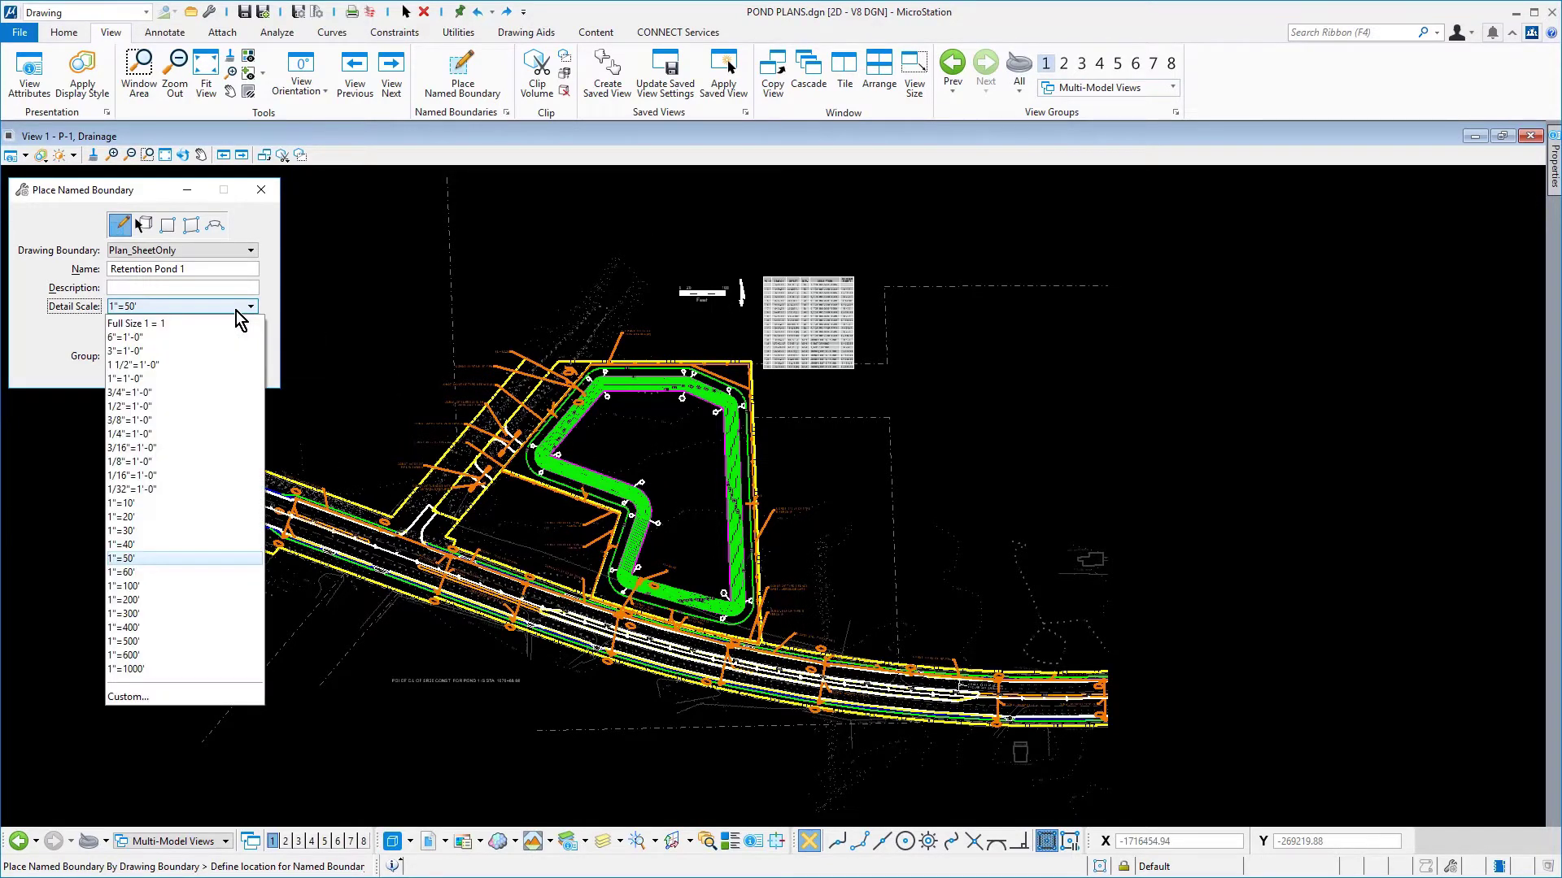
{"action": "left_click", "coordinate": [153, 582]}
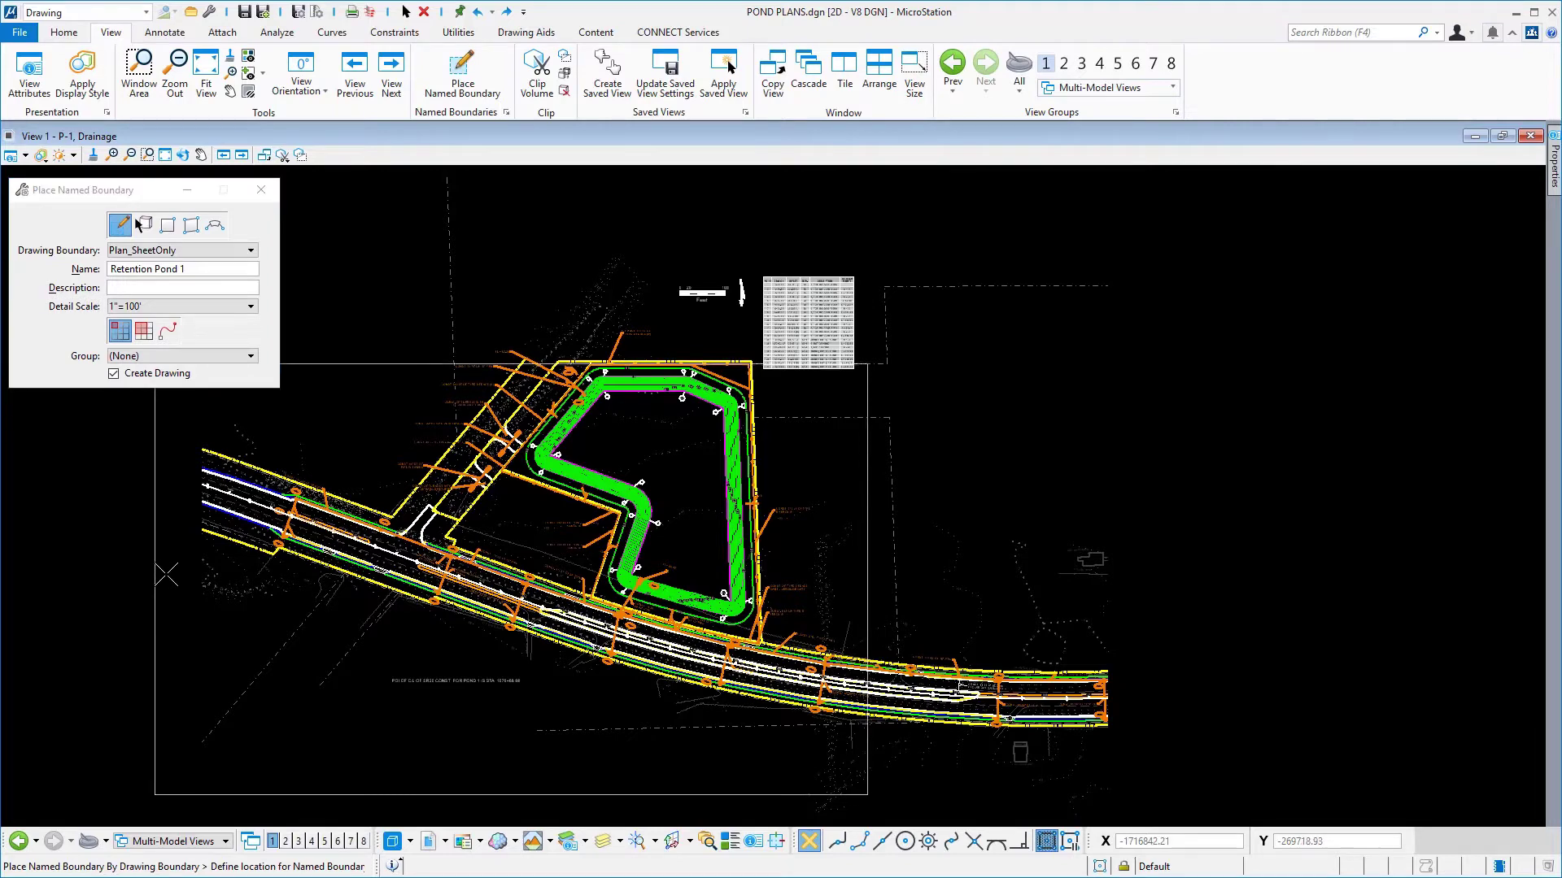
Place the boundary around the pond and file its sheet under SR_20 > ROADWAY PLANS > Drainage Plans/Profiles
{"action": "left_click", "coordinate": [268, 457]}
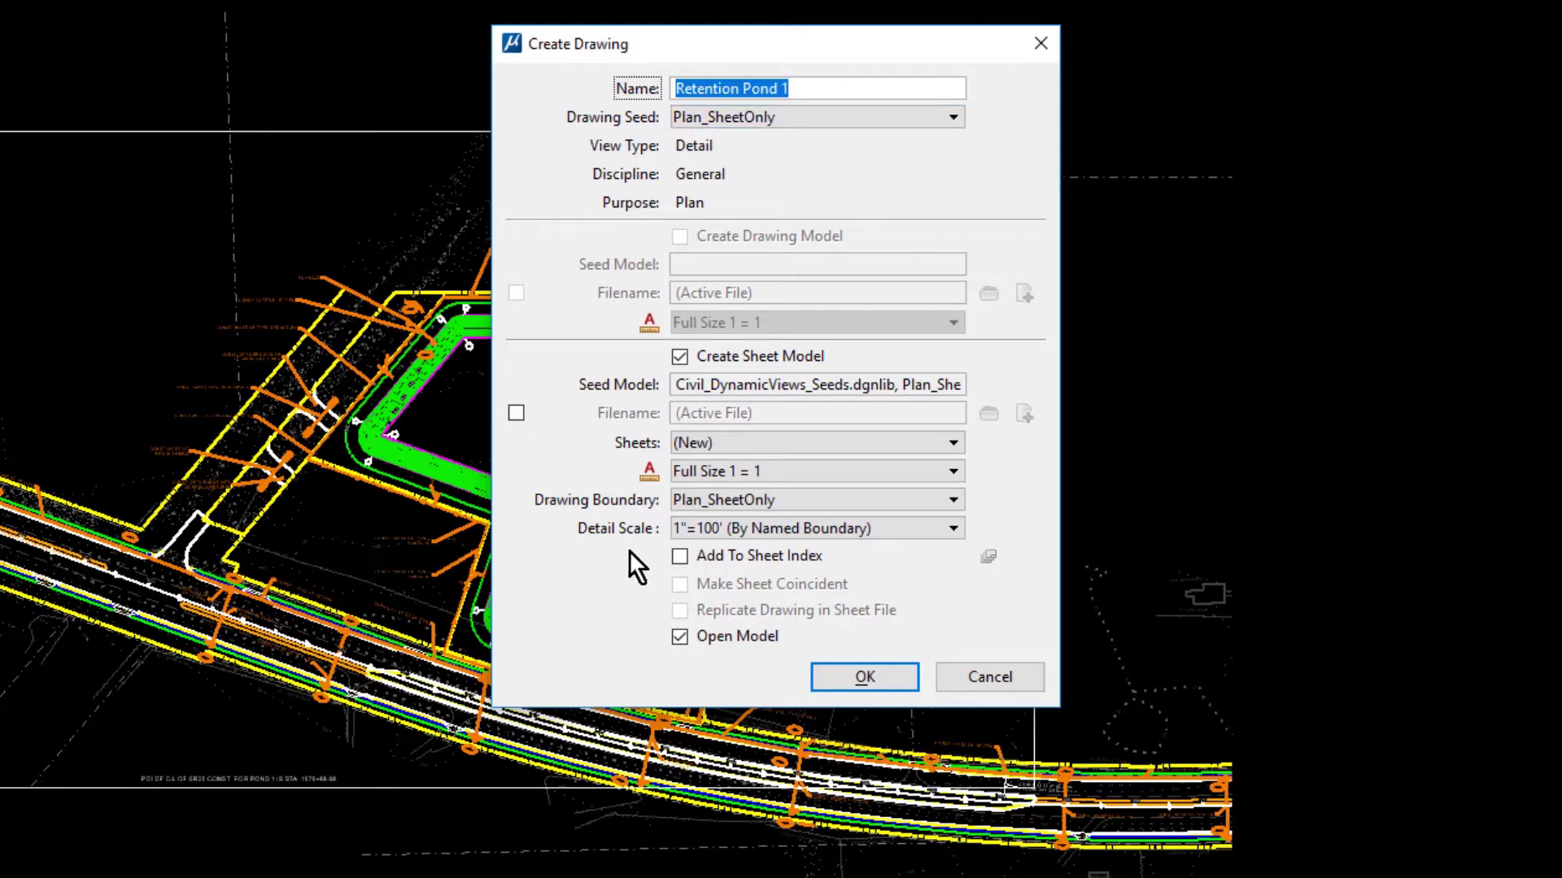
{"action": "left_click", "coordinate": [686, 558]}
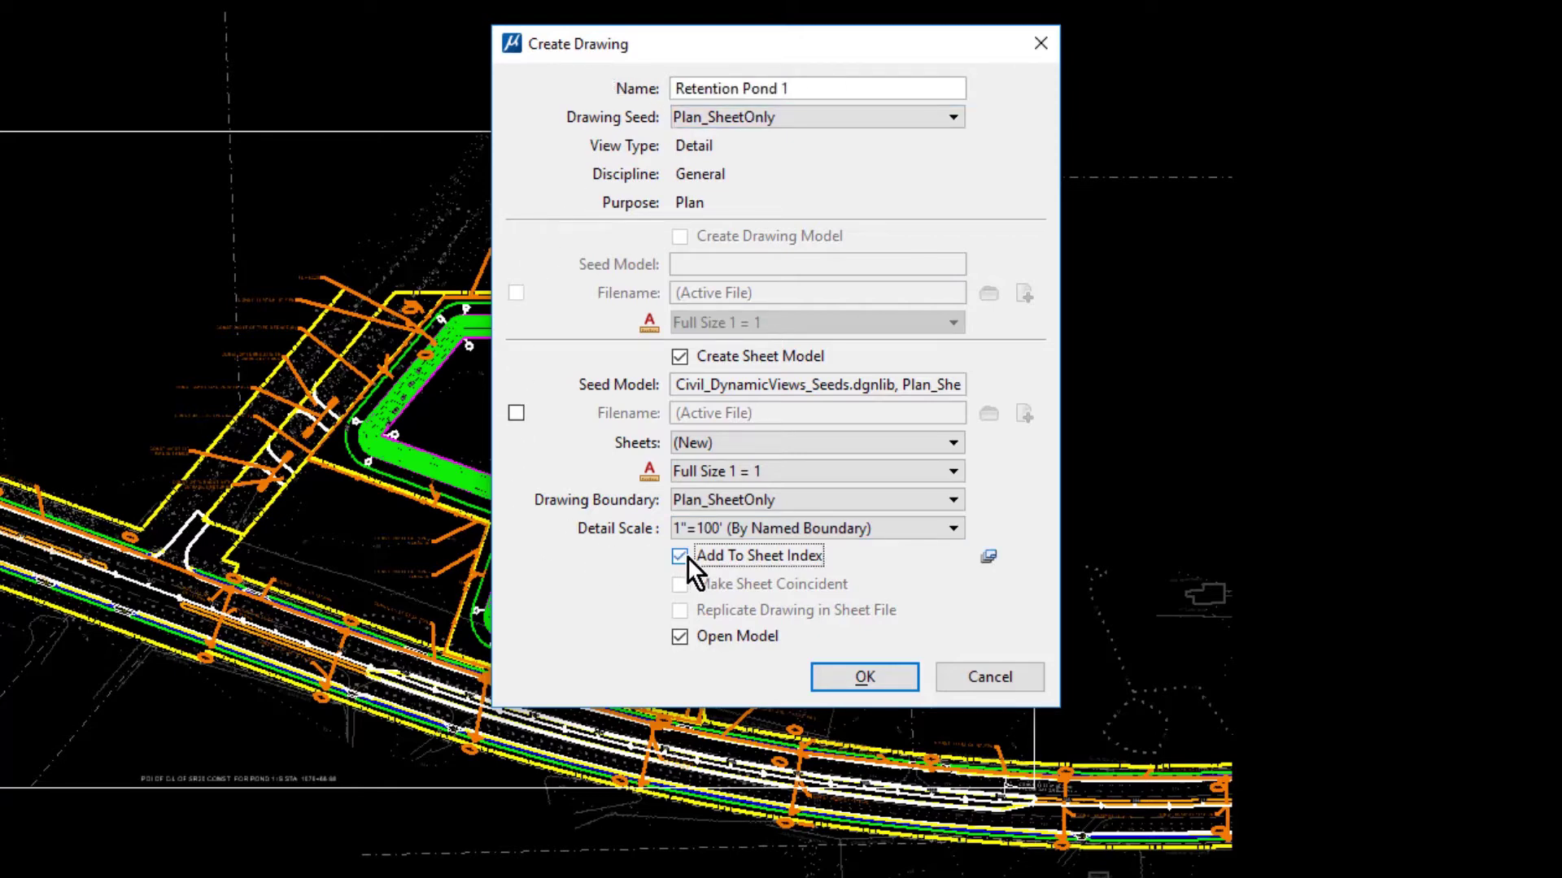
{"action": "left_click", "coordinate": [986, 556]}
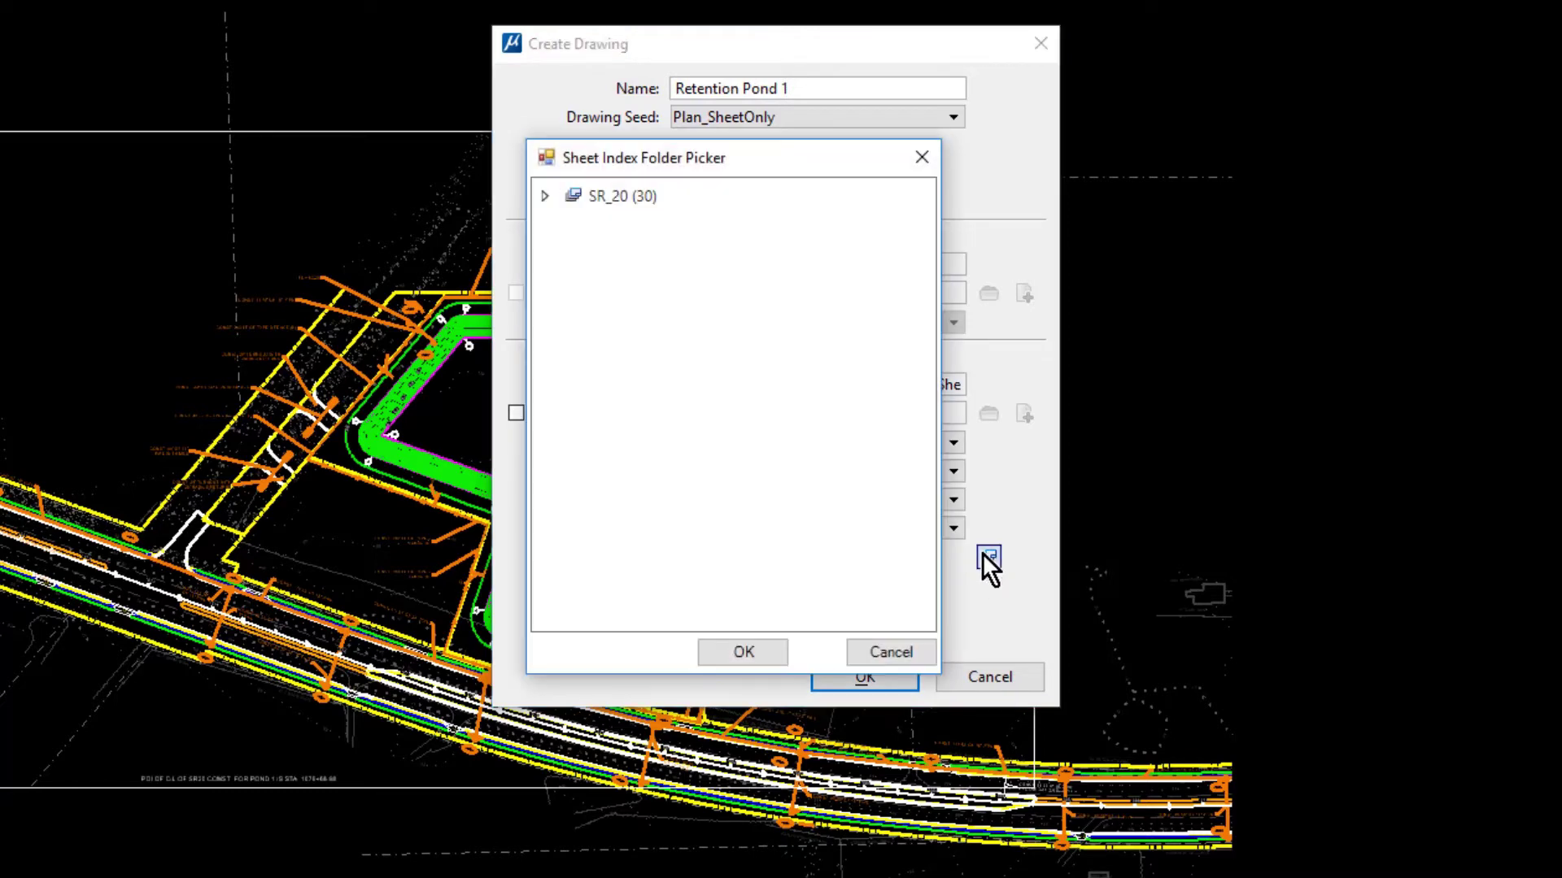
{"action": "left_click", "coordinate": [542, 198]}
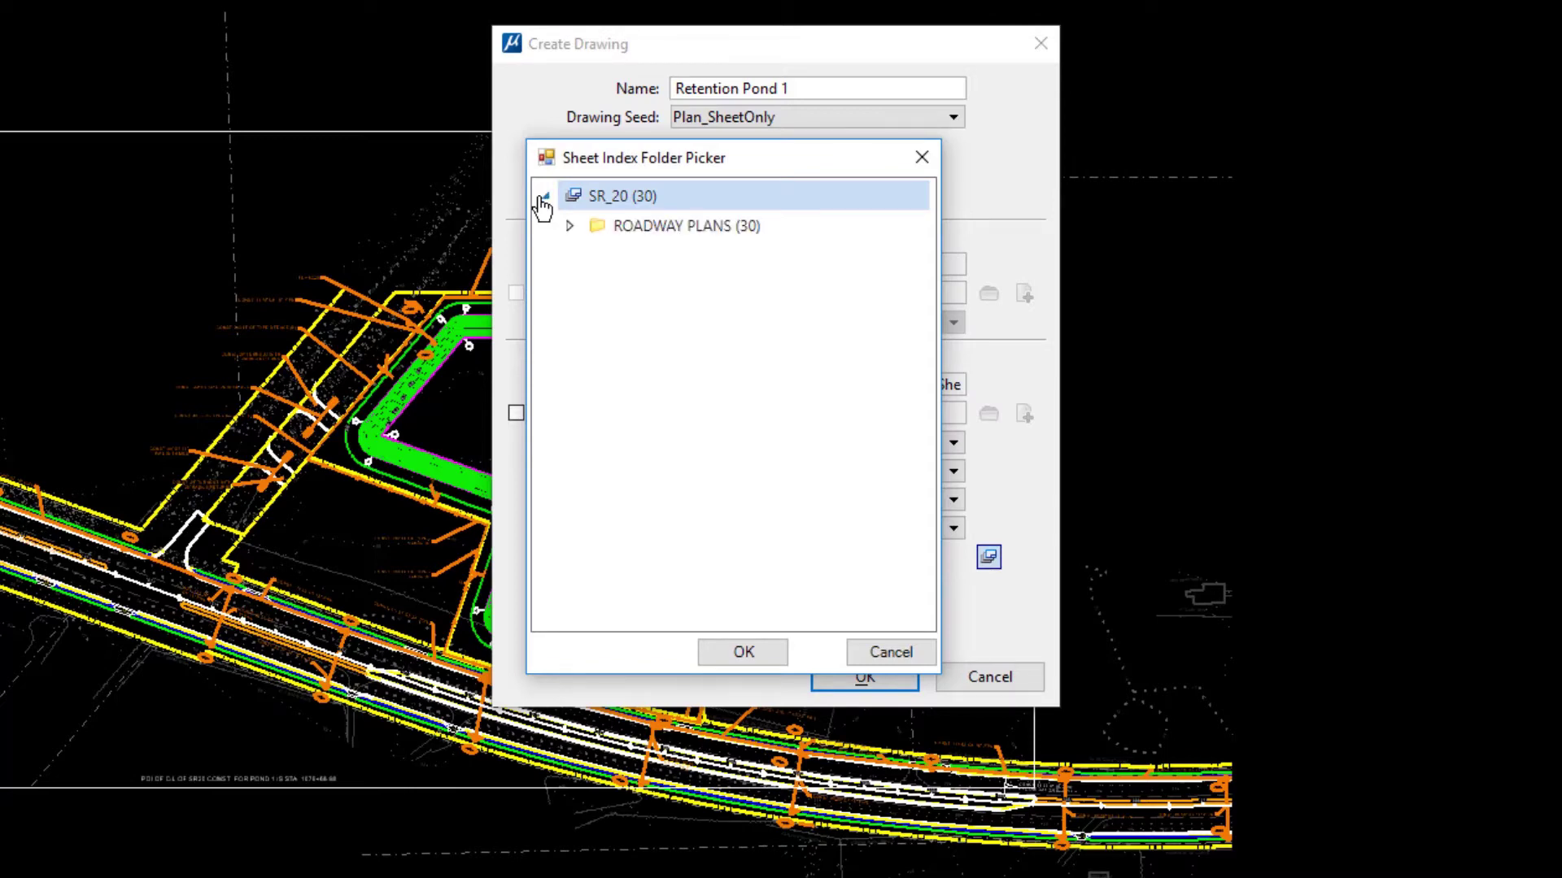
{"action": "left_click", "coordinate": [569, 227]}
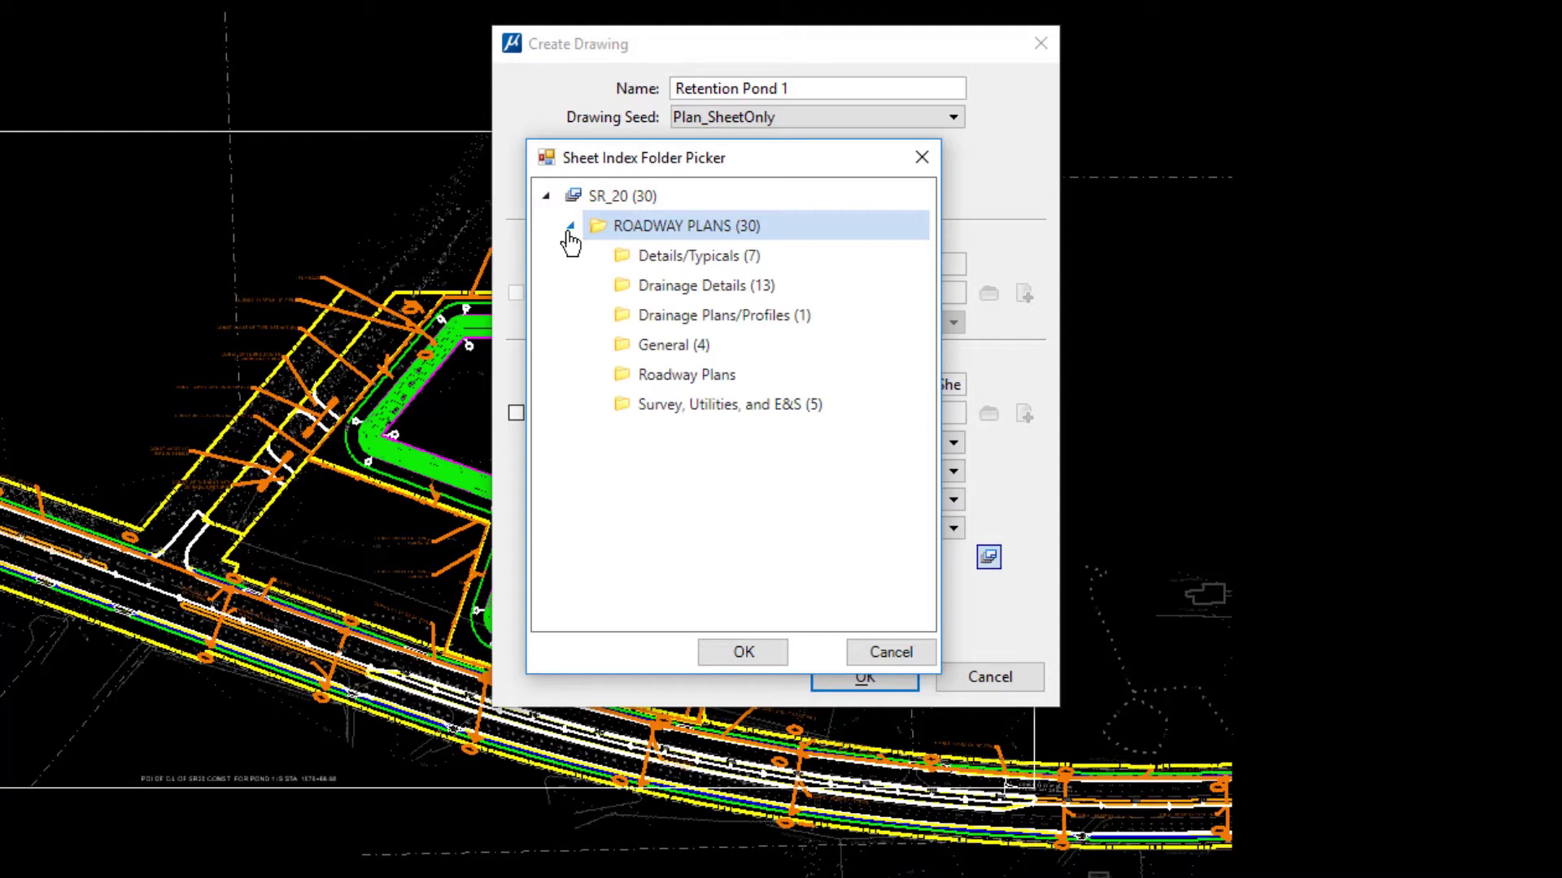
{"action": "left_click", "coordinate": [835, 319]}
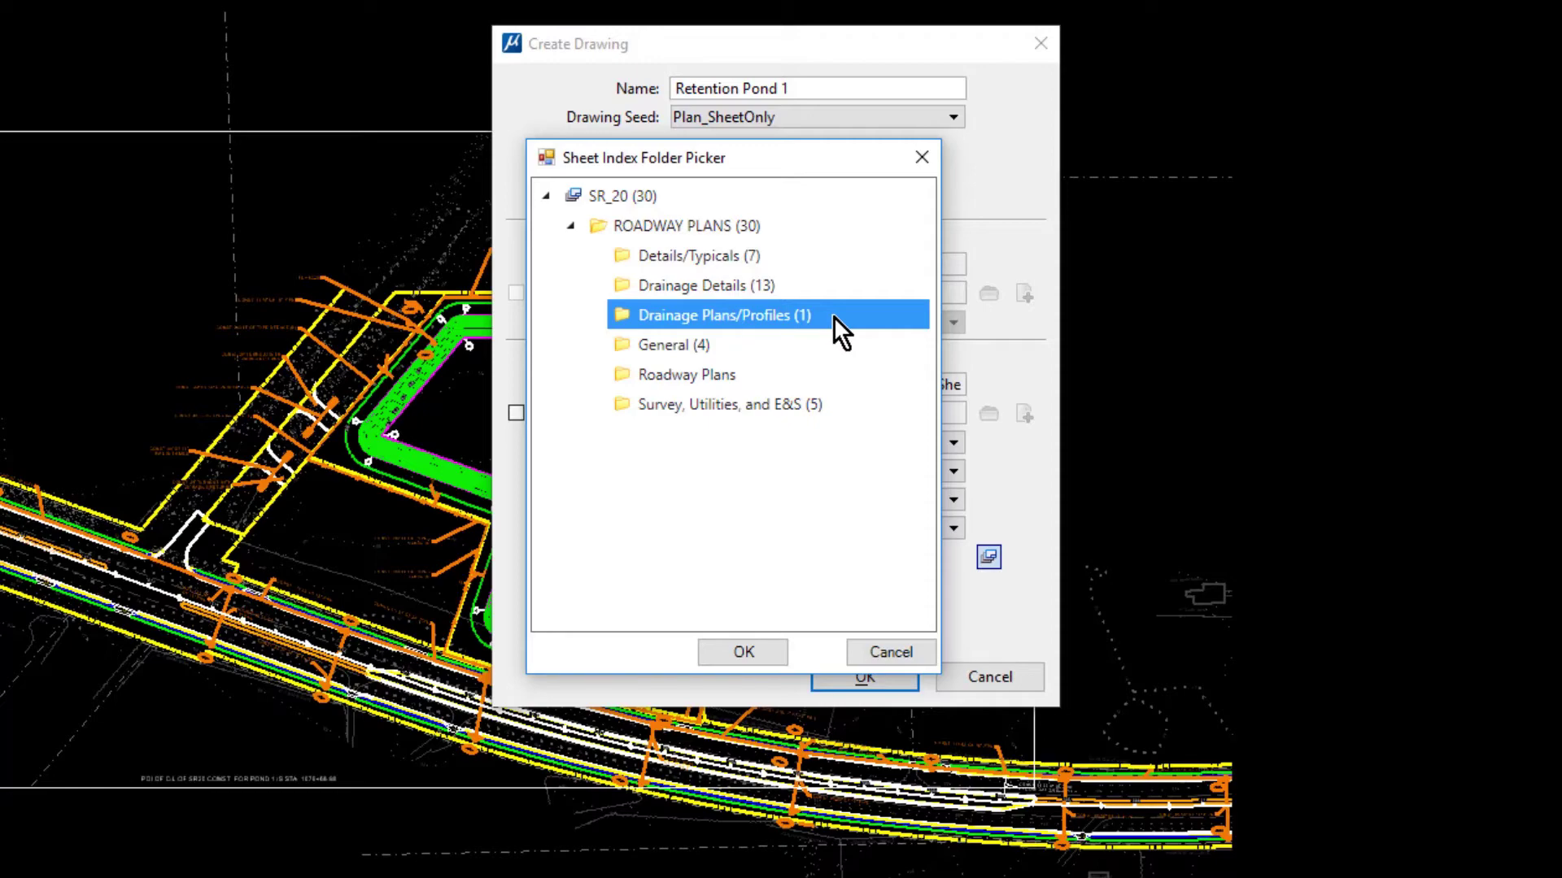
{"action": "left_click", "coordinate": [764, 651]}
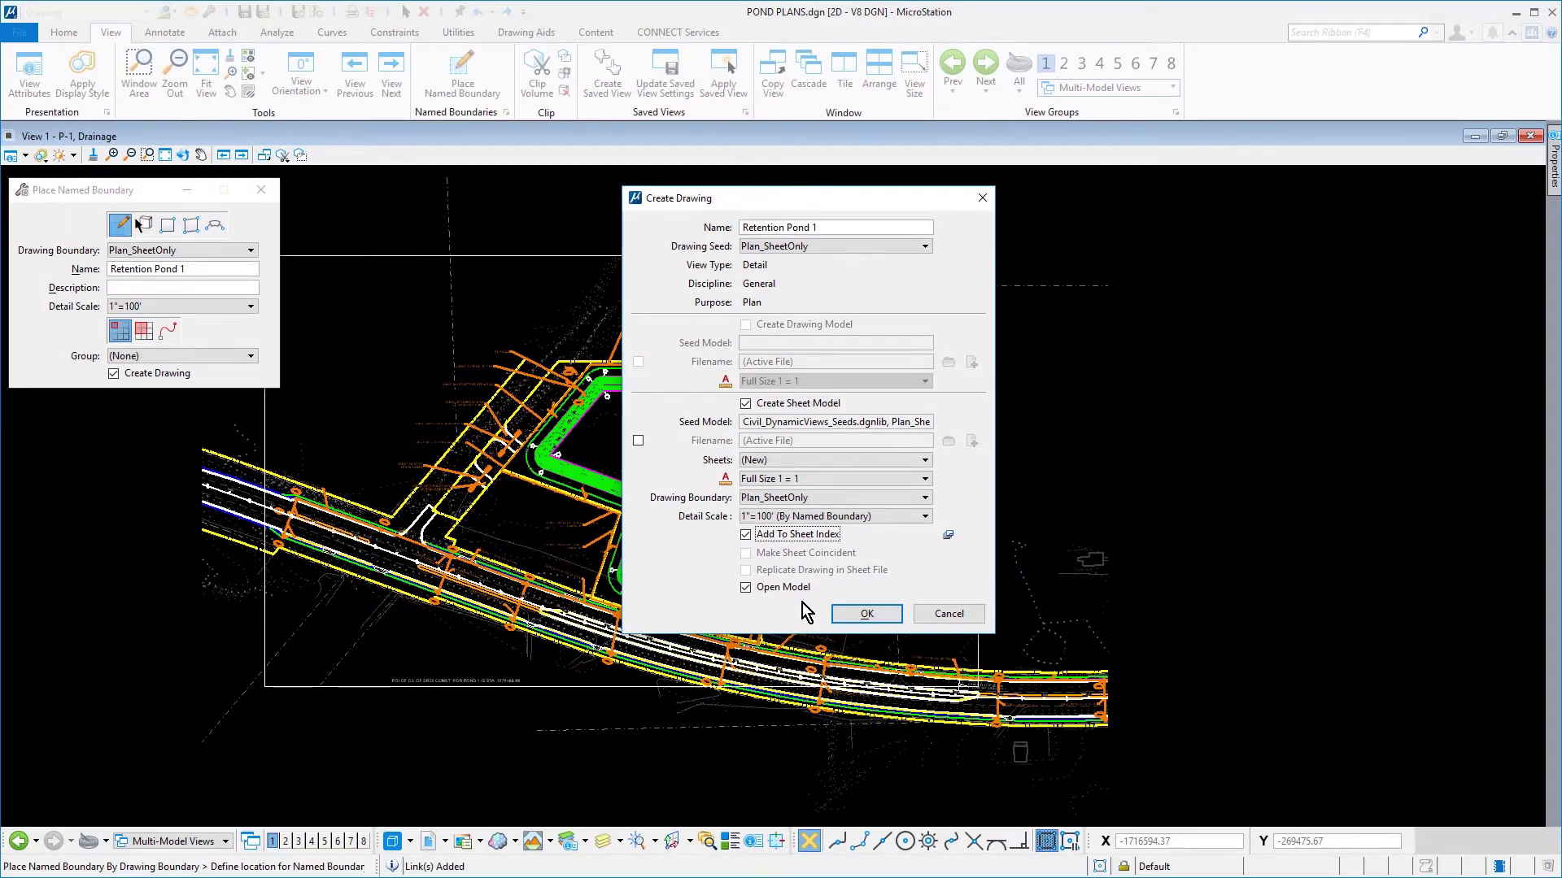
Create sheet C-02 and move its detail callout label left, clear of the roadway
{"action": "left_click", "coordinate": [850, 615]}
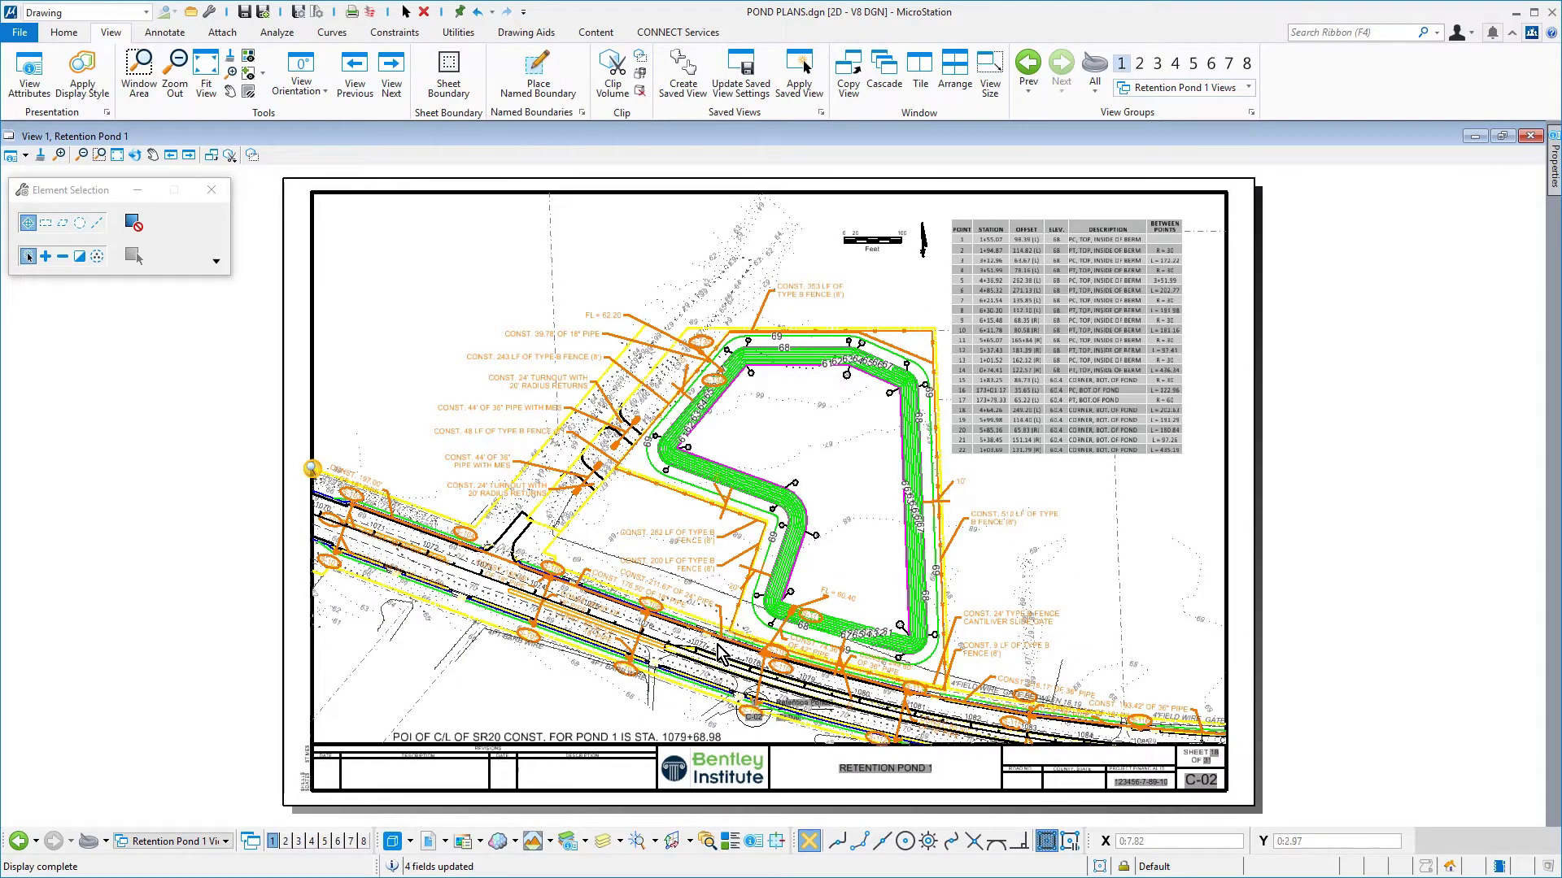
{"action": "scroll", "coordinate": [687, 716], "scroll_direction": "up", "scroll_amount": 3}
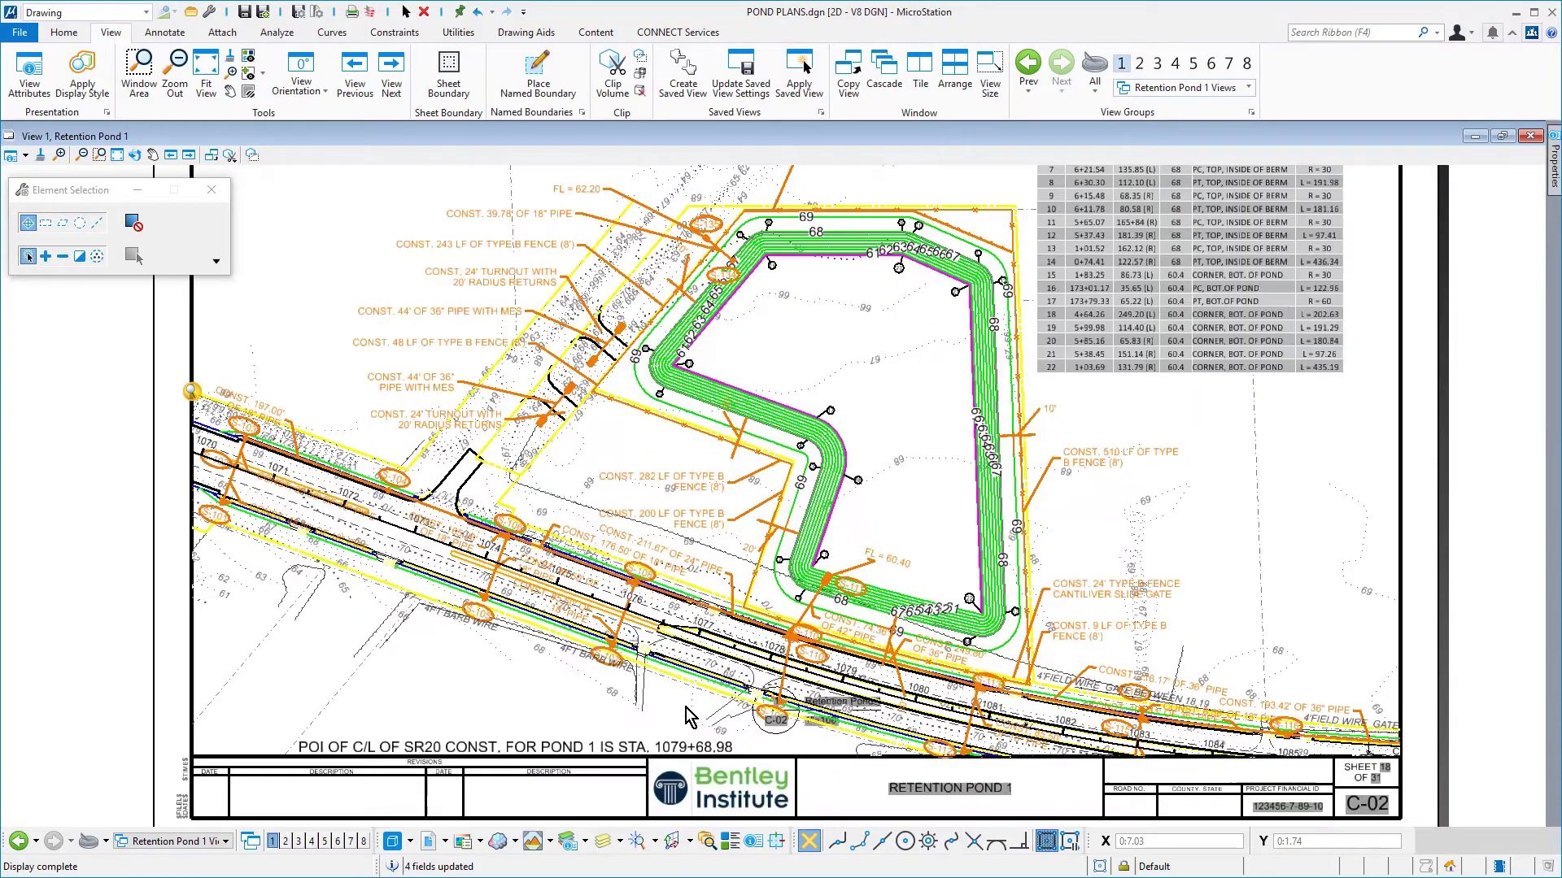
{"action": "scroll", "coordinate": [687, 716], "scroll_direction": "up", "scroll_amount": 1}
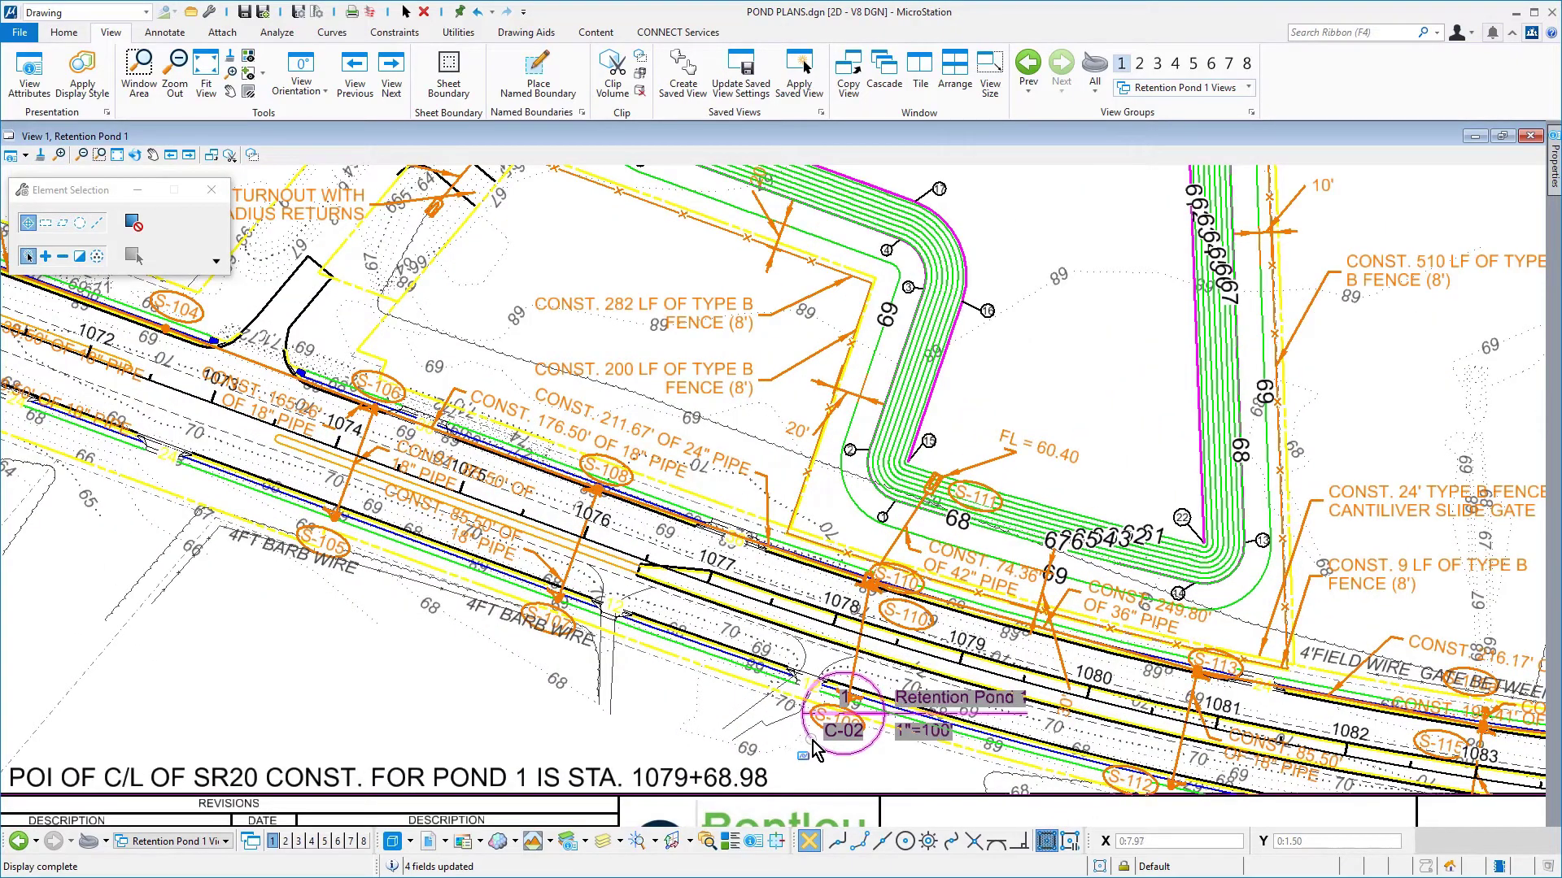
{"action": "left_click_drag", "start_coordinate": [816, 752], "coordinate": [251, 731]}
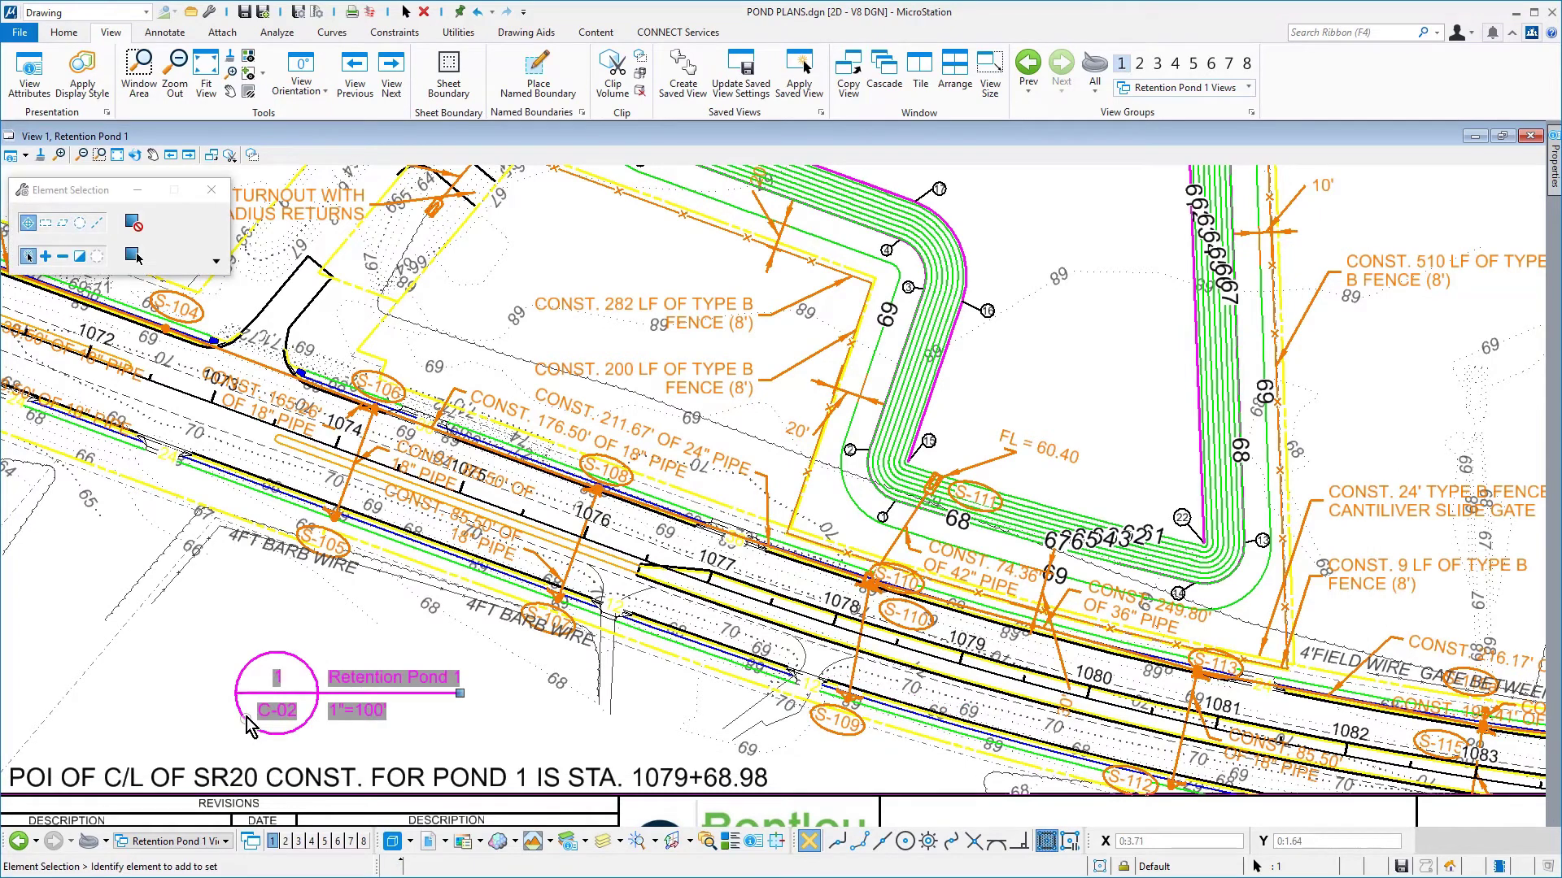
{"action": "left_click", "coordinate": [195, 680]}
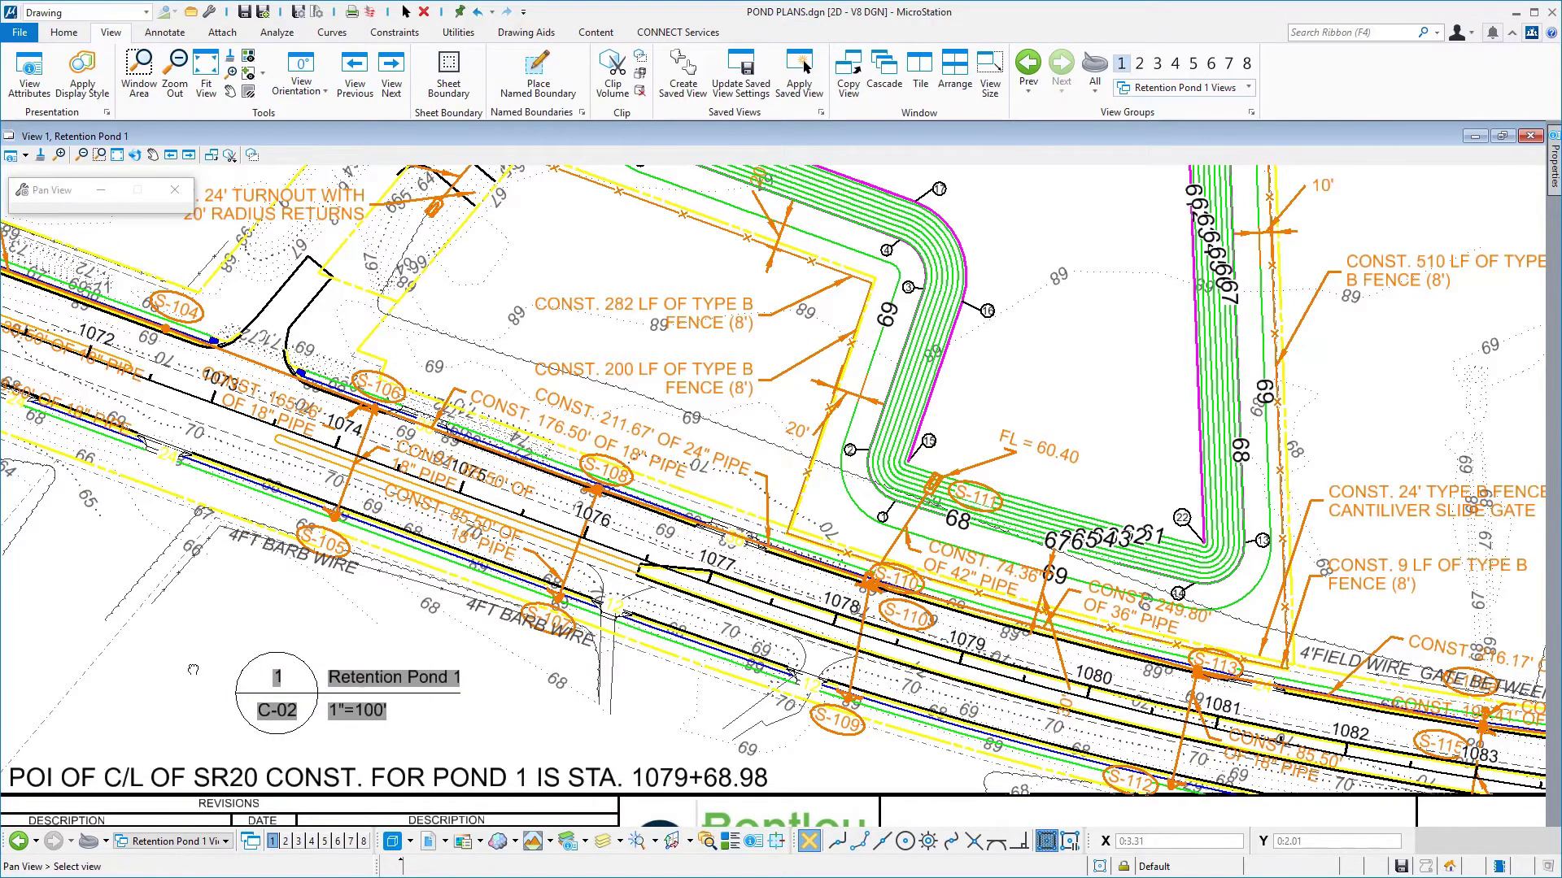
{"action": "key", "text": "Home"}
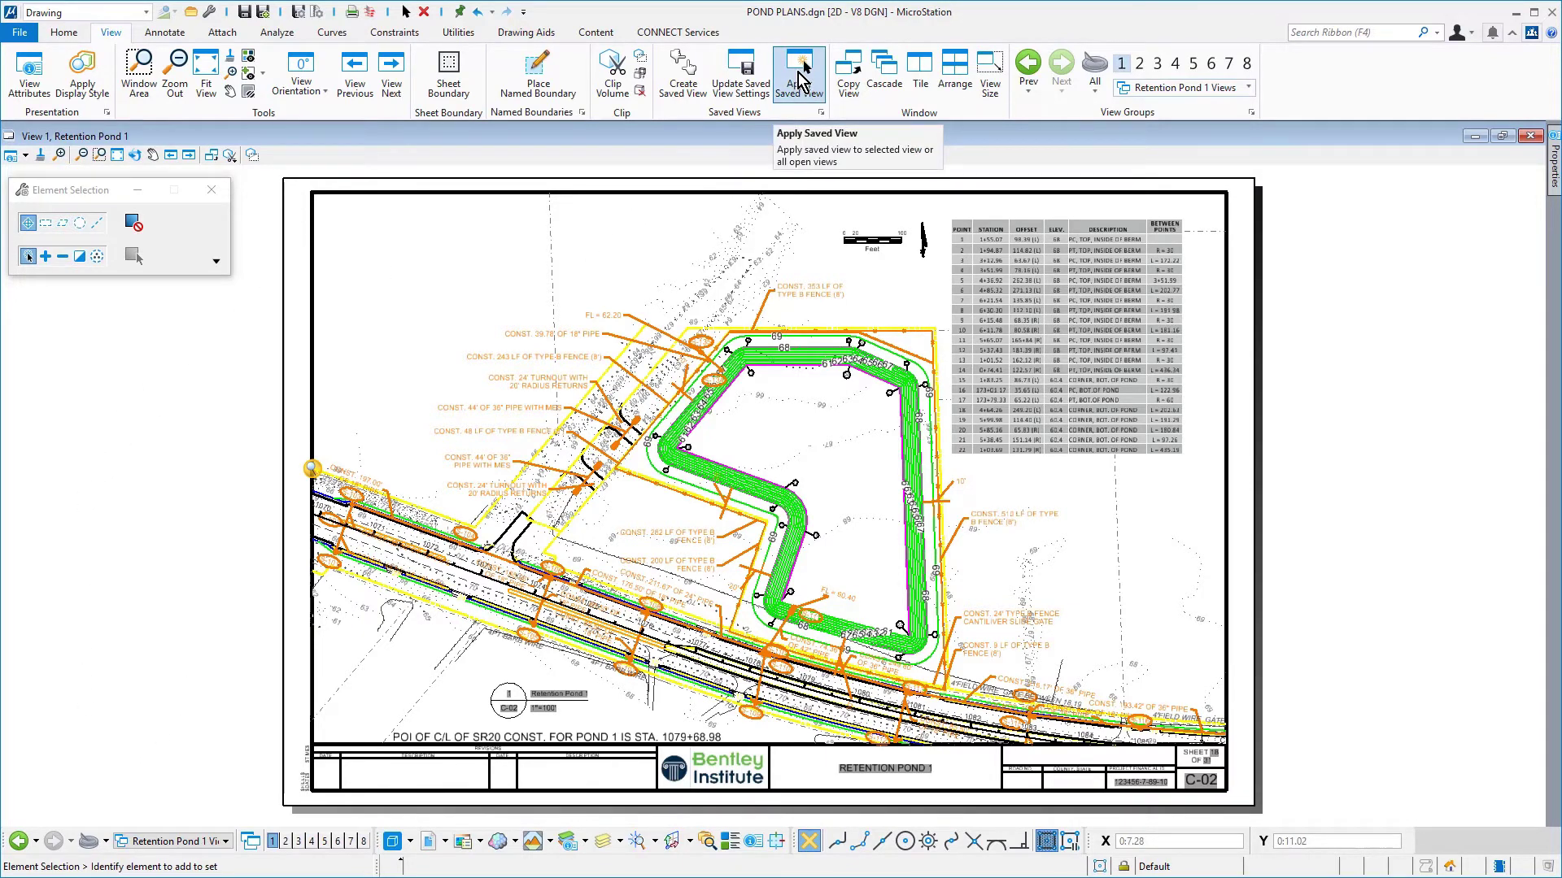
Apply saved view P-2 to show the second, rectangular pond
{"action": "left_click", "coordinate": [801, 79]}
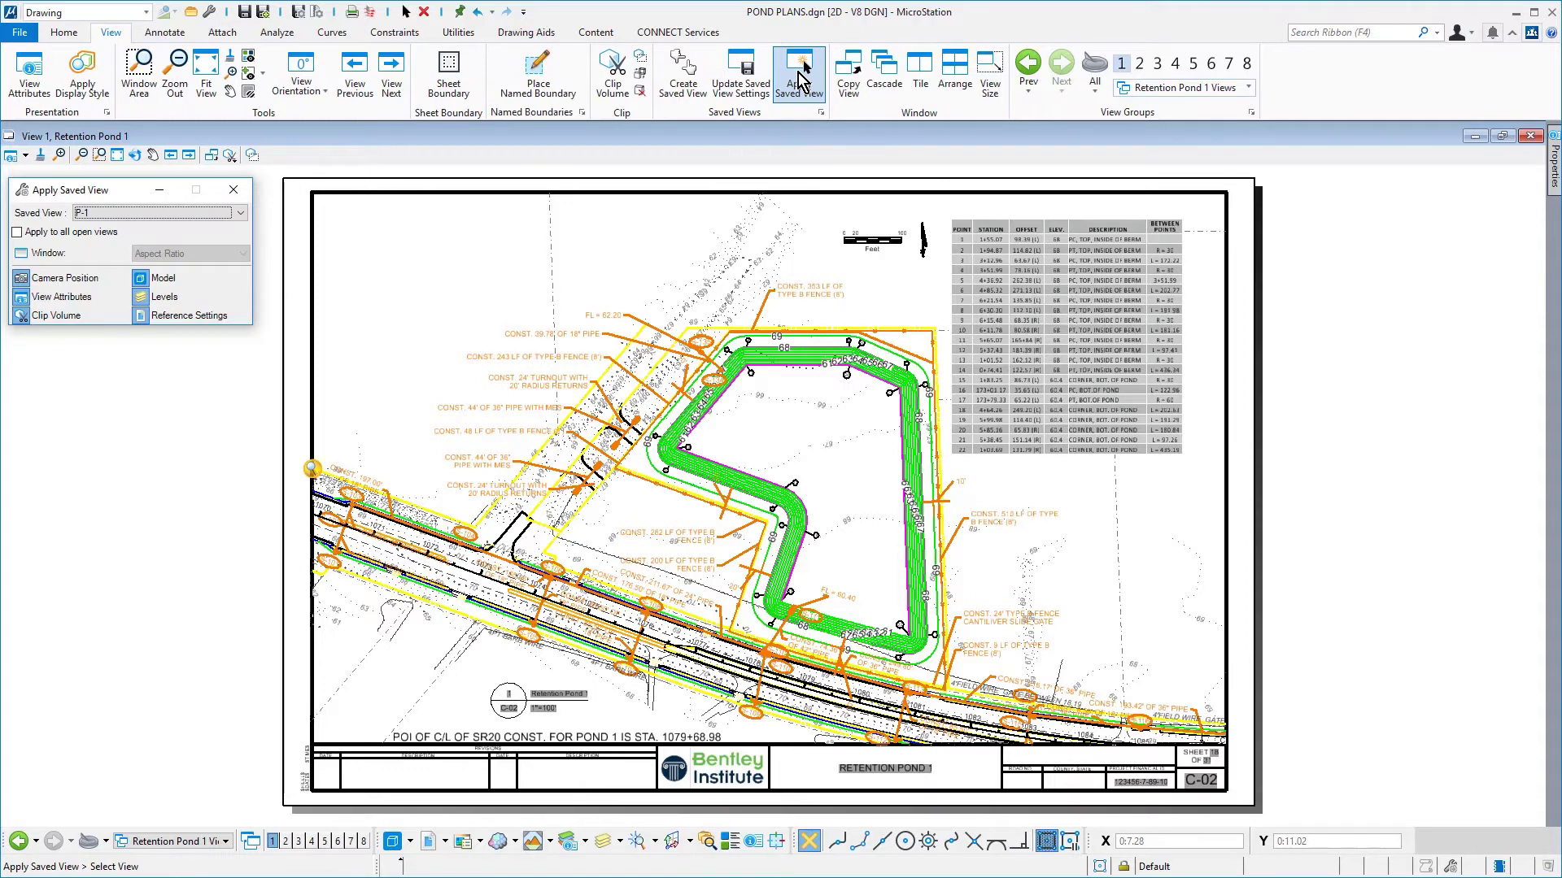
{"action": "left_click", "coordinate": [188, 212]}
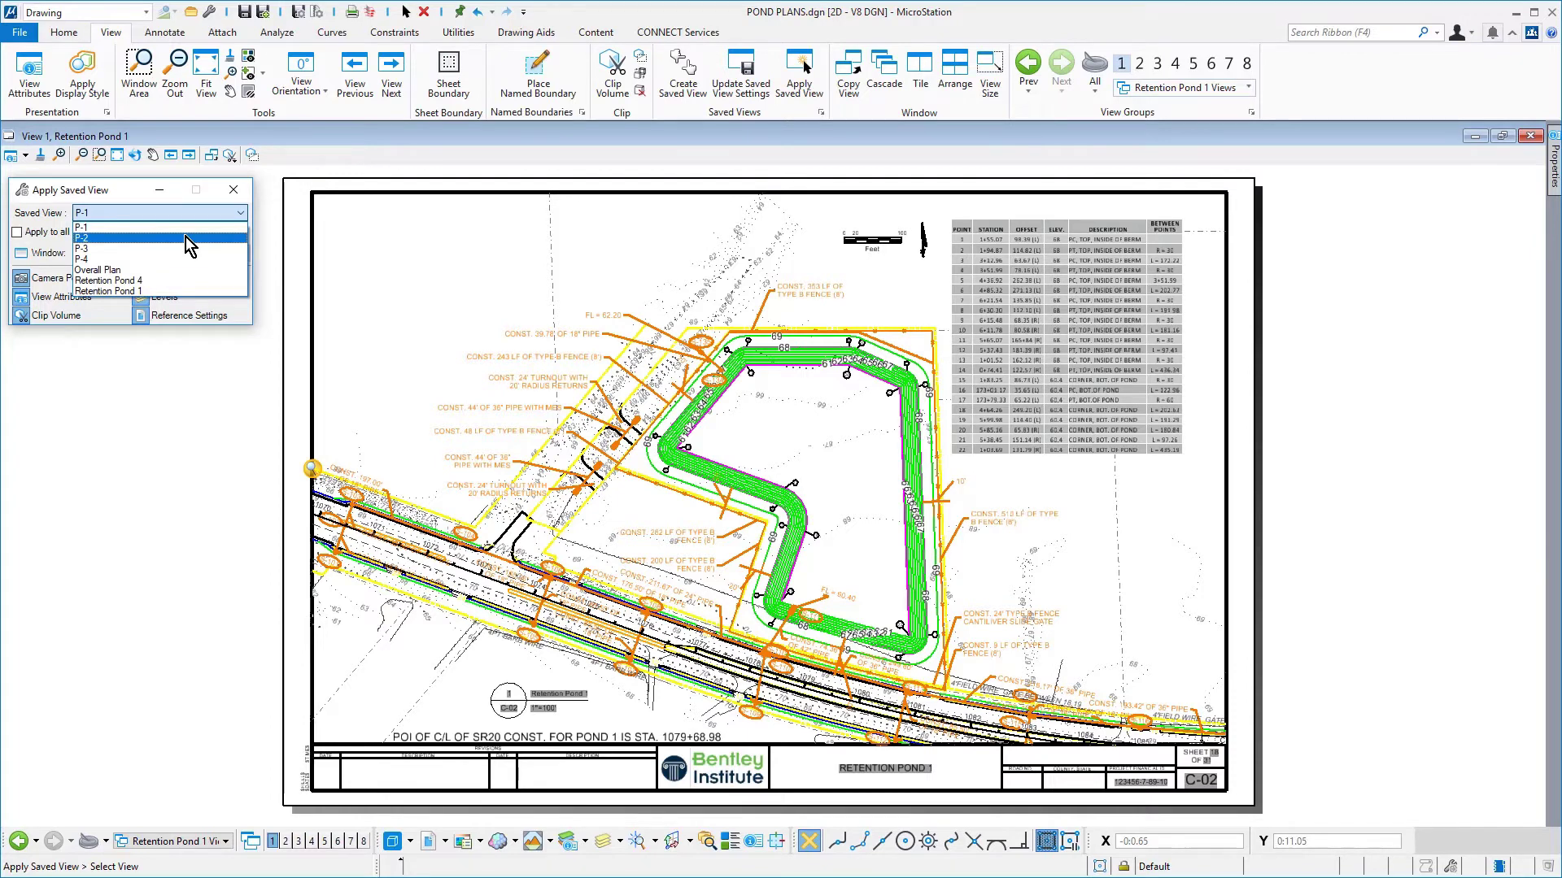
{"action": "left_click", "coordinate": [186, 237]}
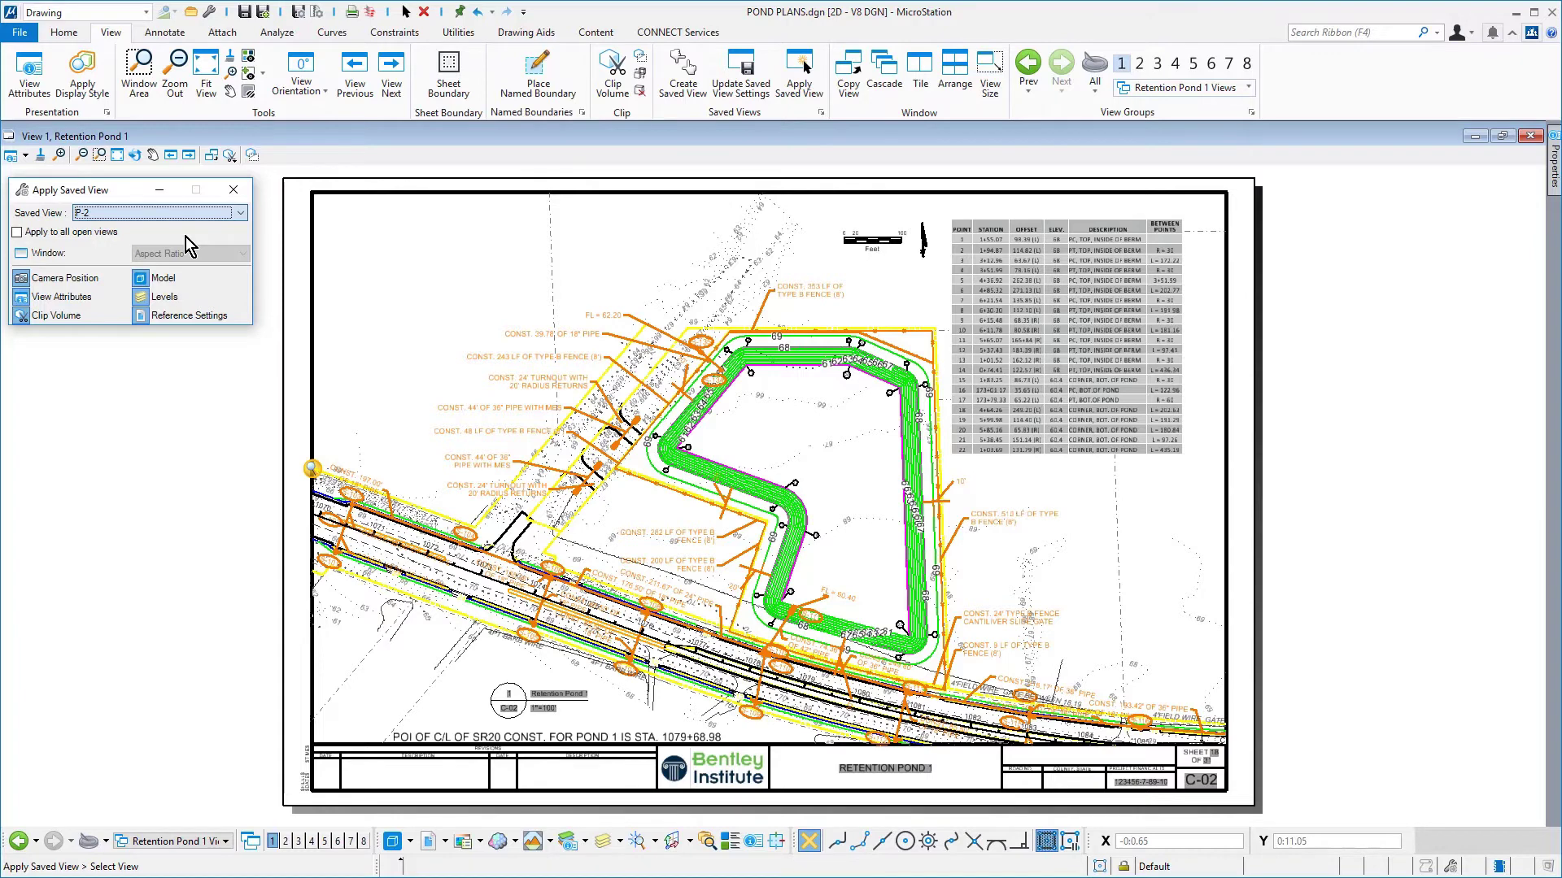
{"action": "left_click", "coordinate": [352, 252]}
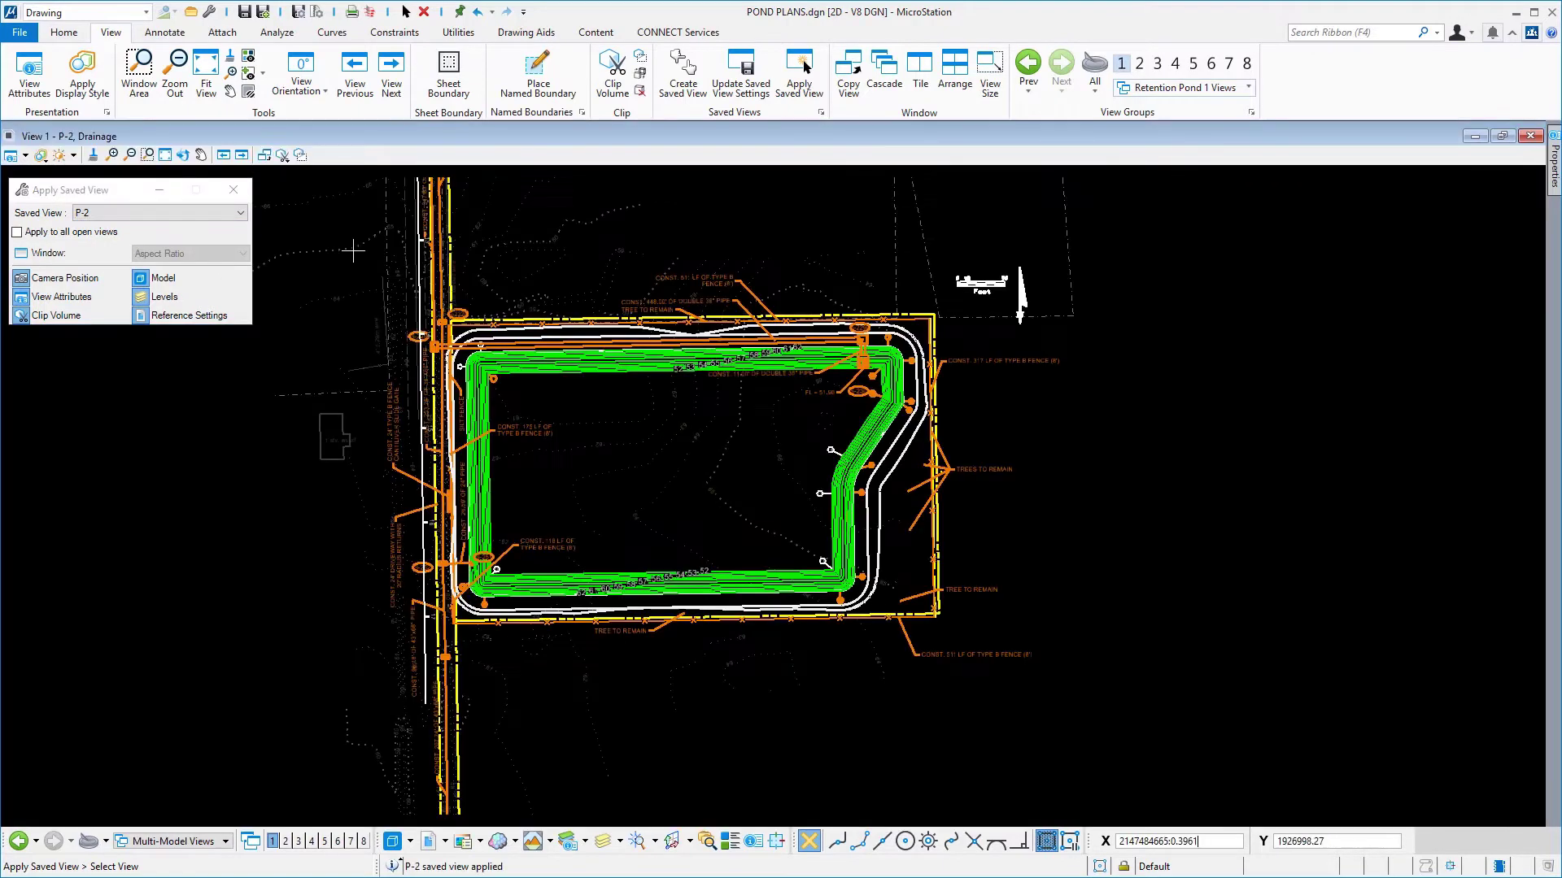
{"action": "right_click", "coordinate": [353, 251]}
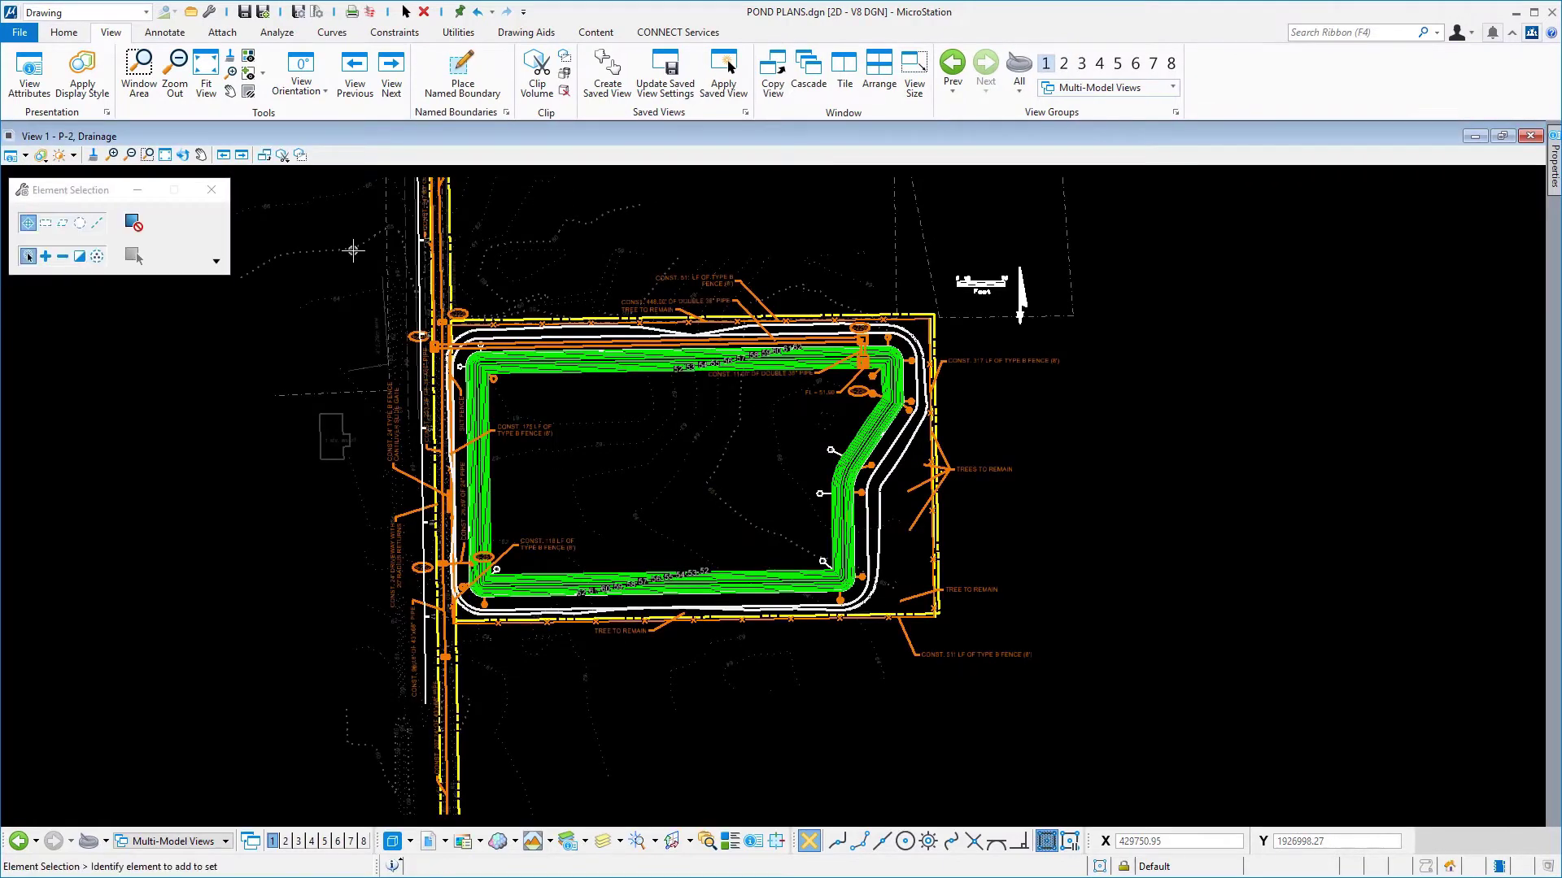
Place a 1"=50' Retention Pond 2 named boundary around the rectangular pond
{"action": "left_click", "coordinate": [478, 81]}
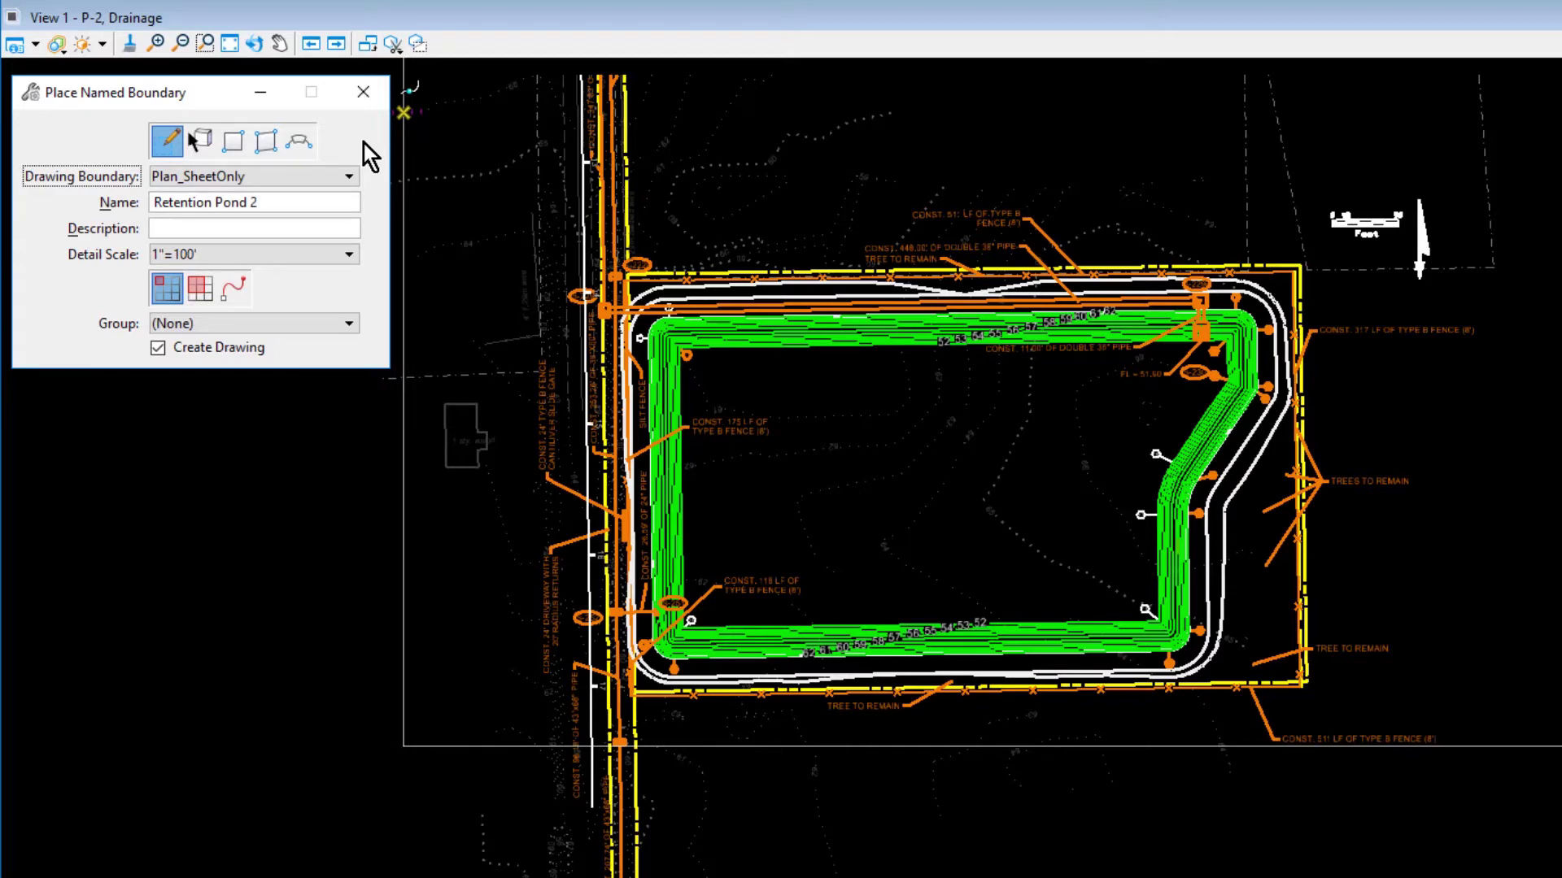
{"action": "left_click", "coordinate": [285, 260]}
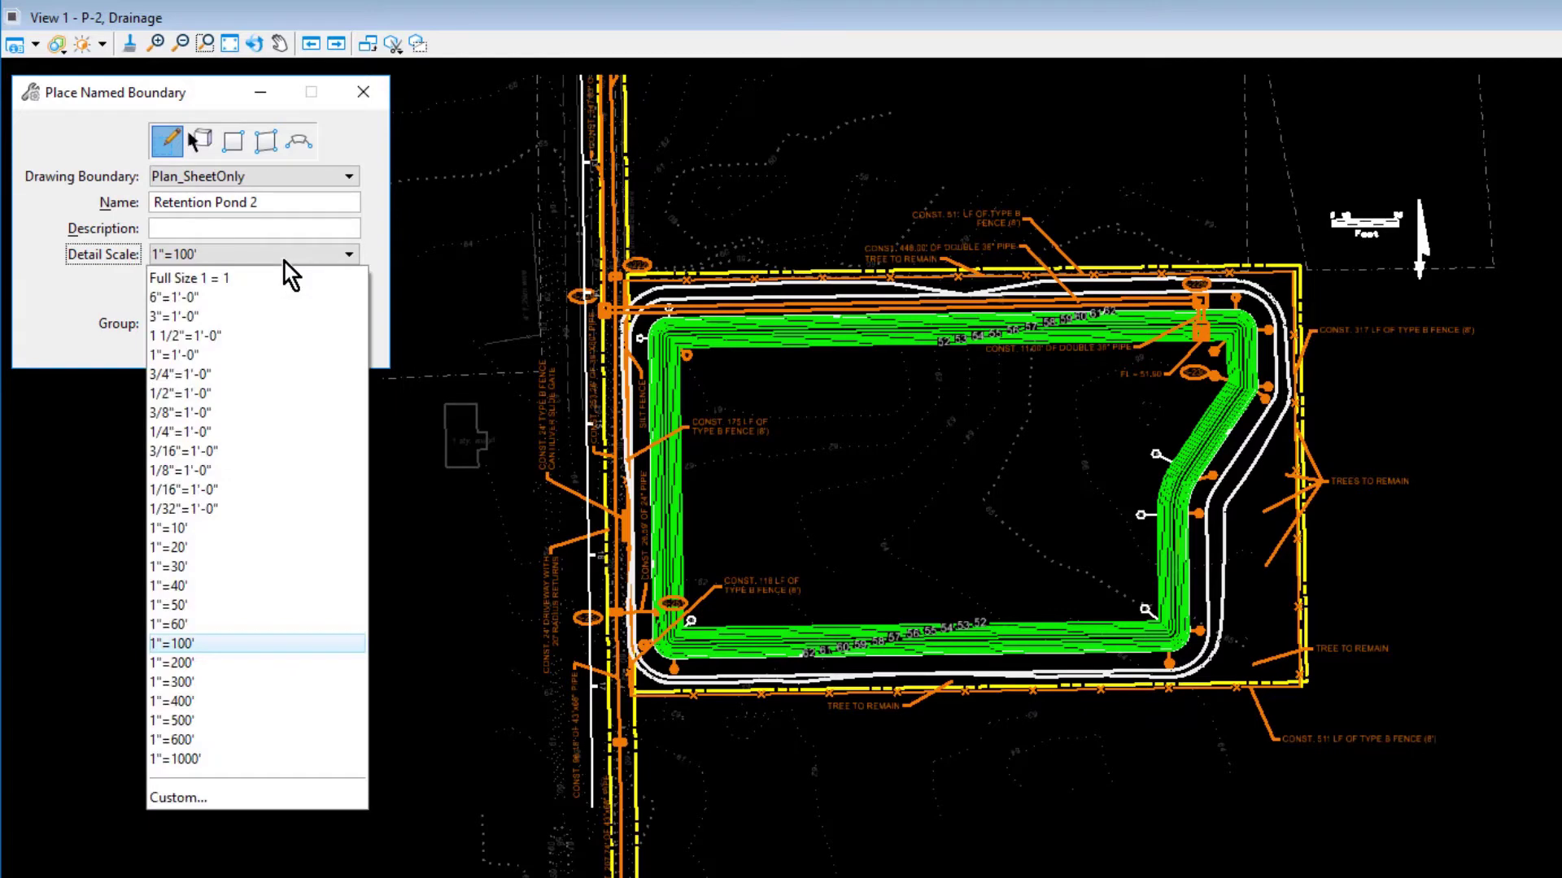
{"action": "left_click", "coordinate": [223, 606]}
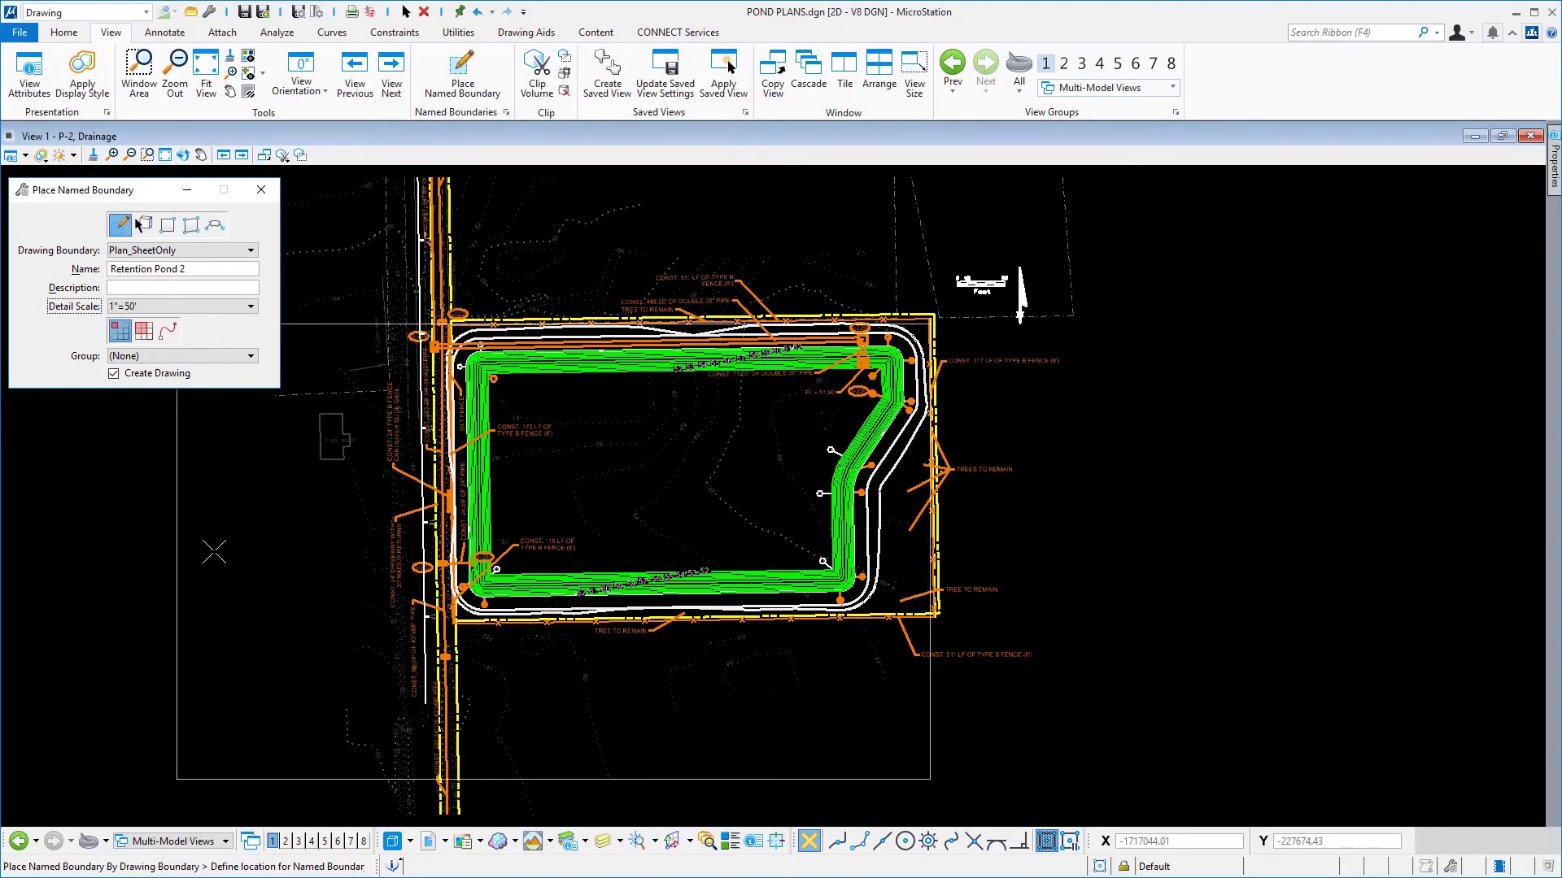
{"action": "left_click", "coordinate": [321, 461]}
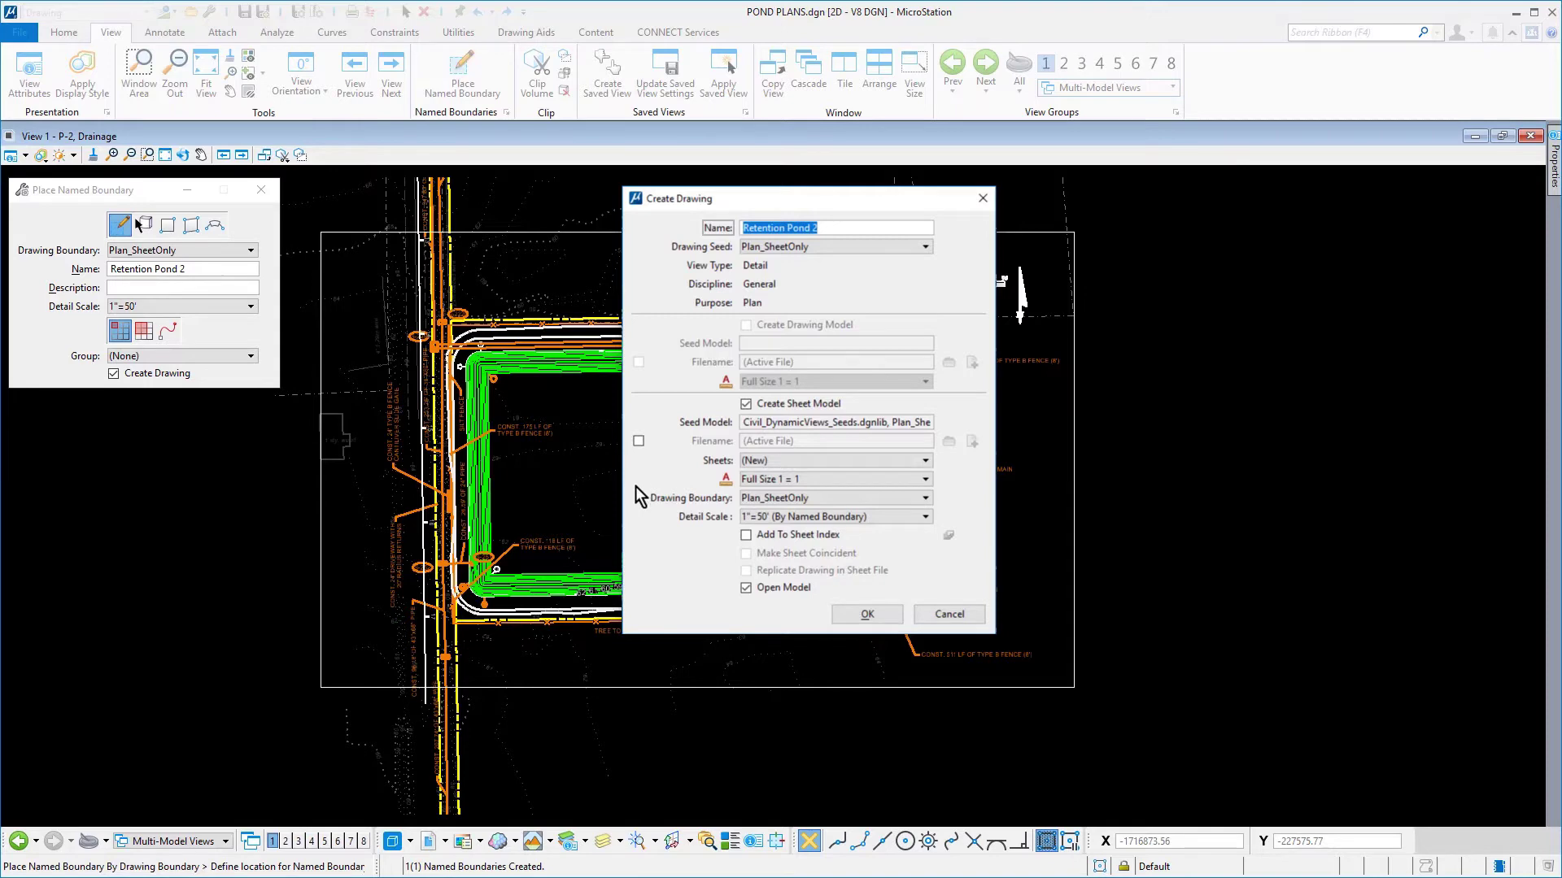
File the Retention Pond 2 sheet under SR_20 > ROADWAY PLANS > Drainage Plans/Profiles and create sheet C-03
{"action": "left_click", "coordinate": [745, 536]}
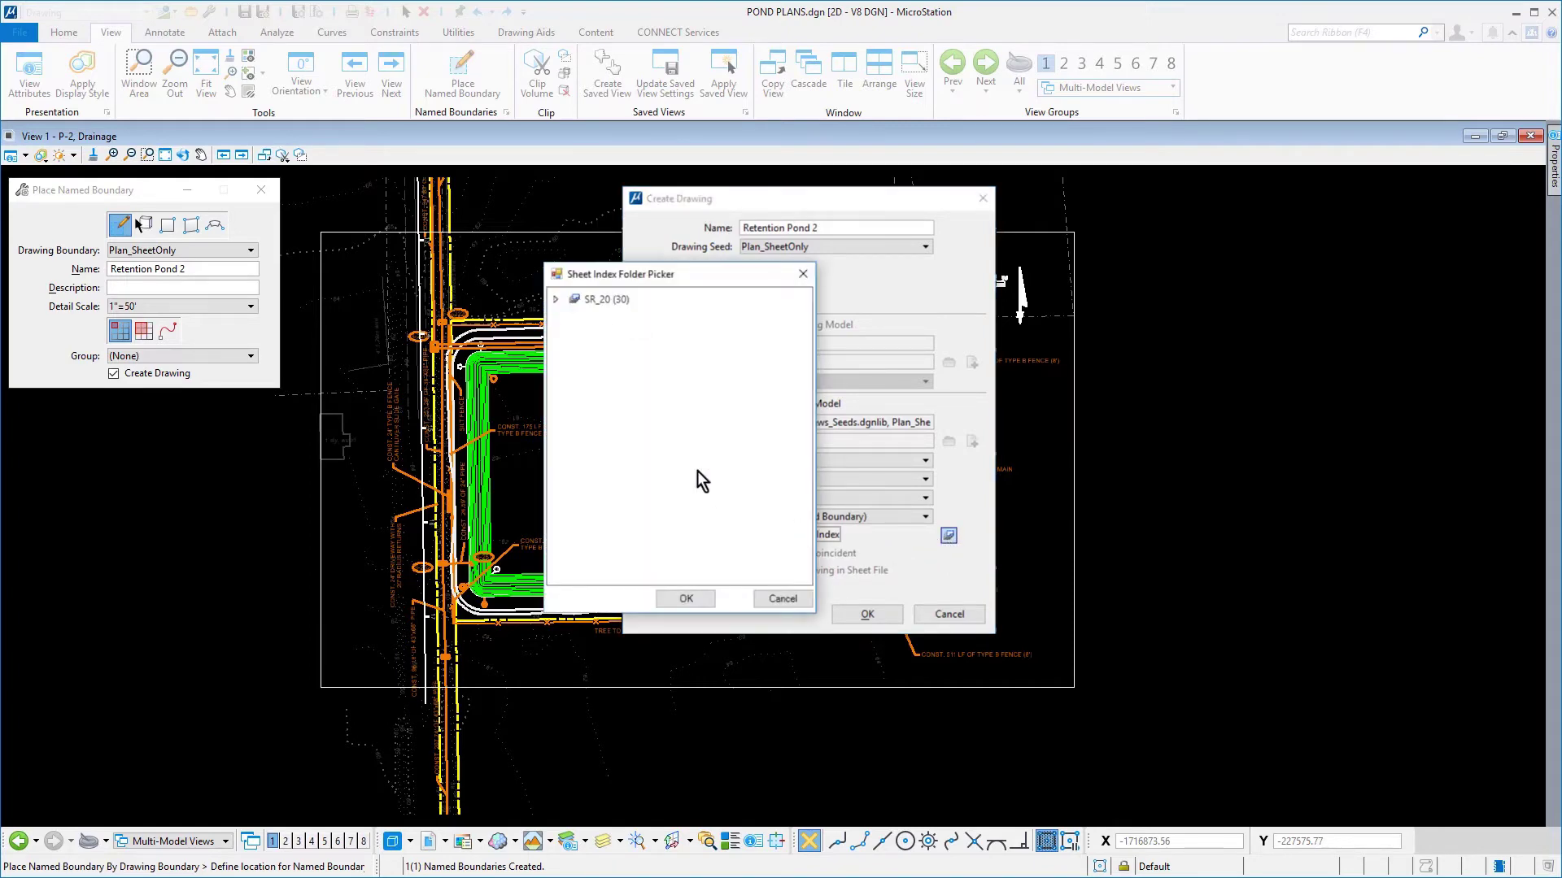
{"action": "left_click", "coordinate": [556, 301]}
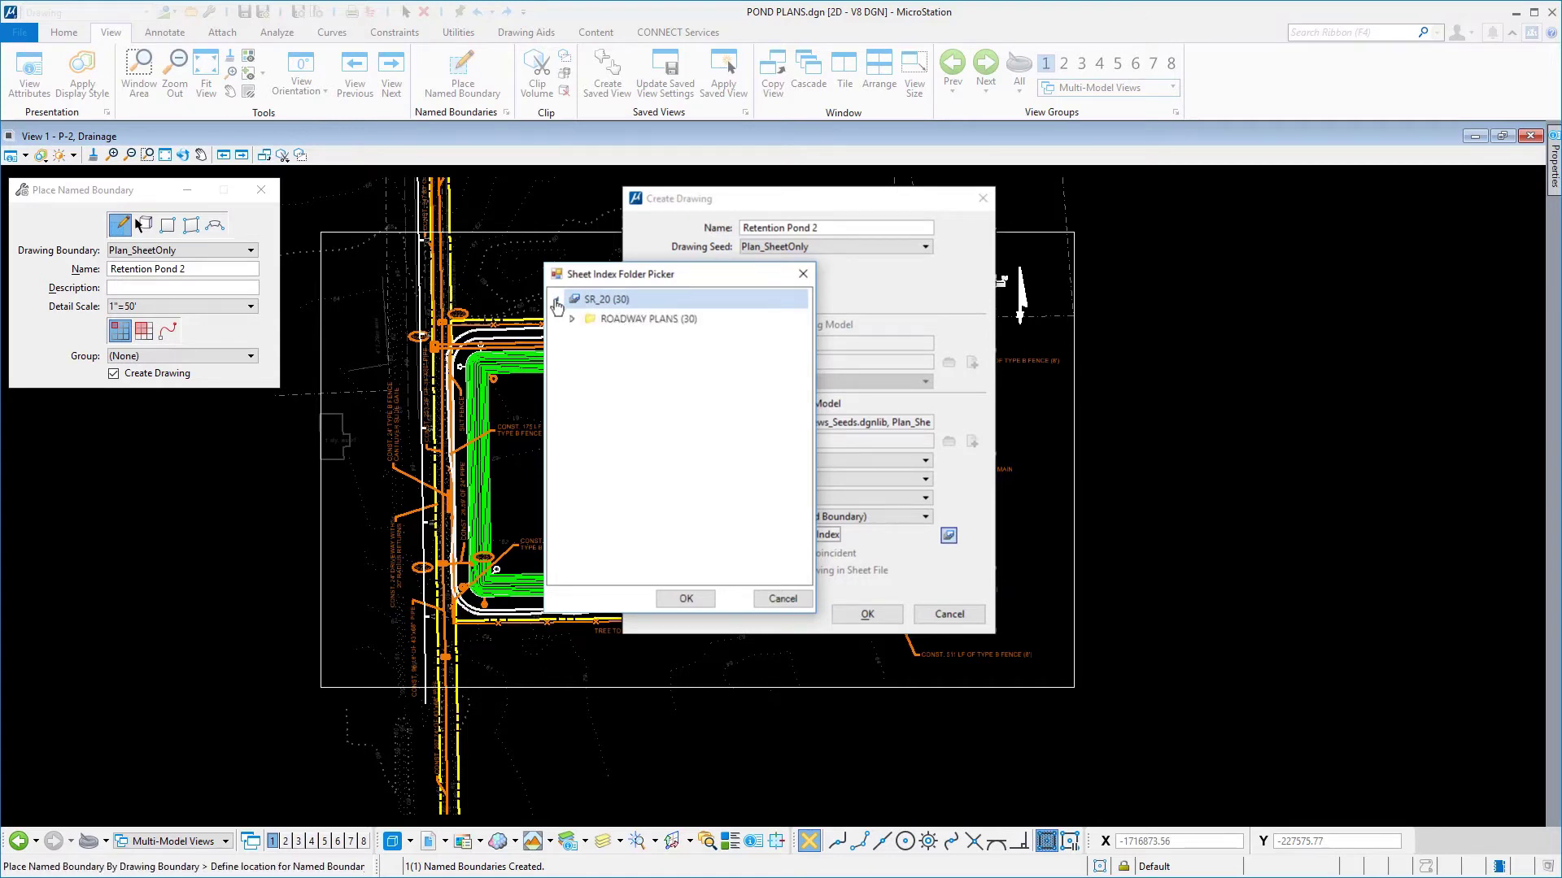
{"action": "left_click", "coordinate": [571, 321]}
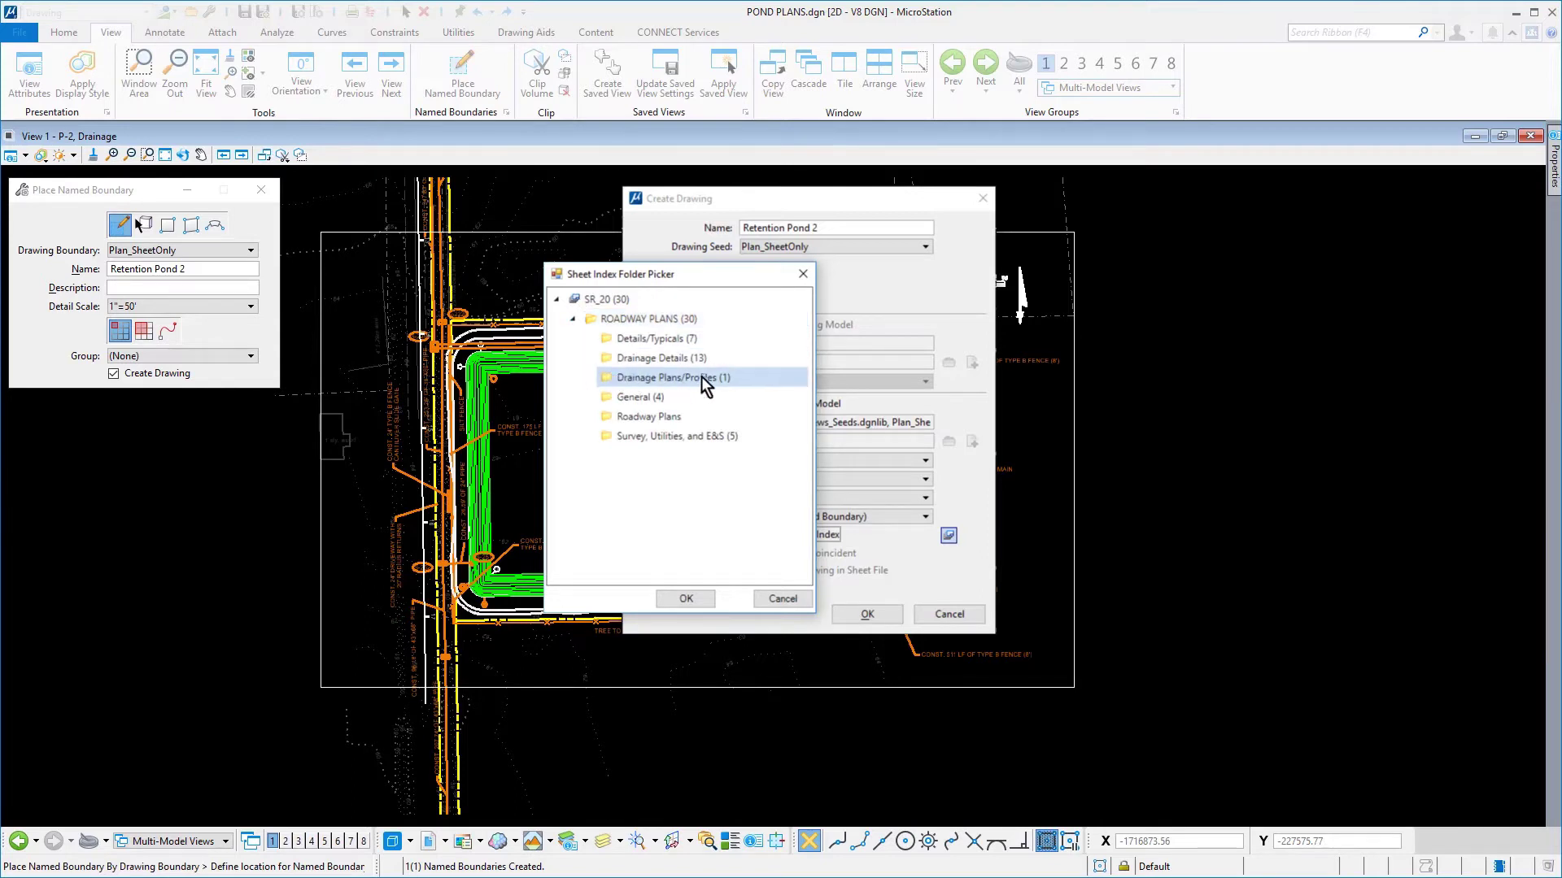
{"action": "left_click", "coordinate": [749, 378]}
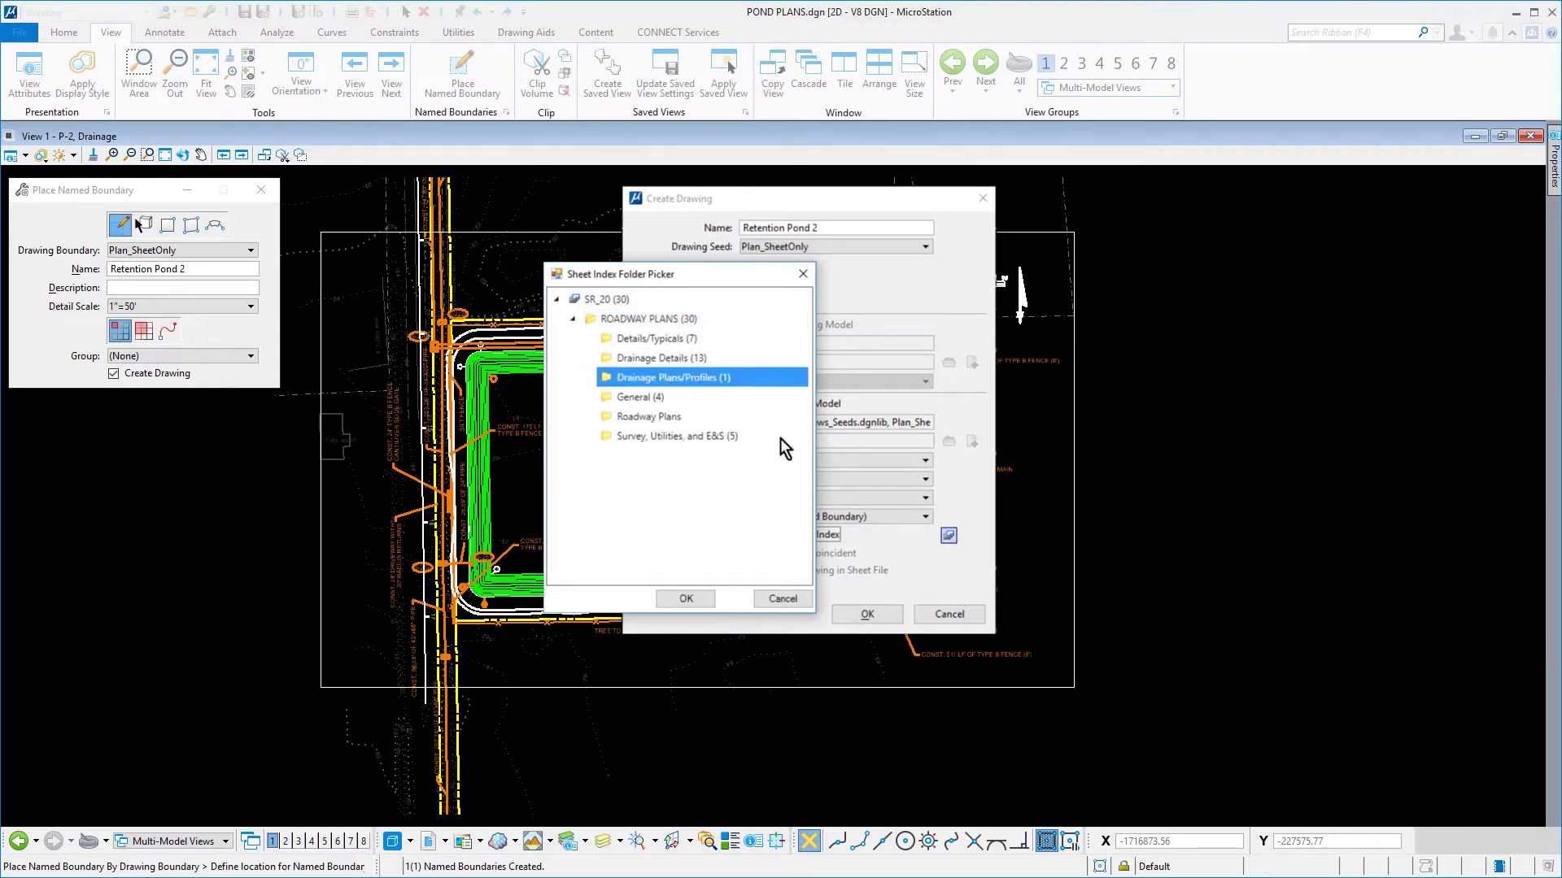
{"action": "left_click", "coordinate": [707, 597]}
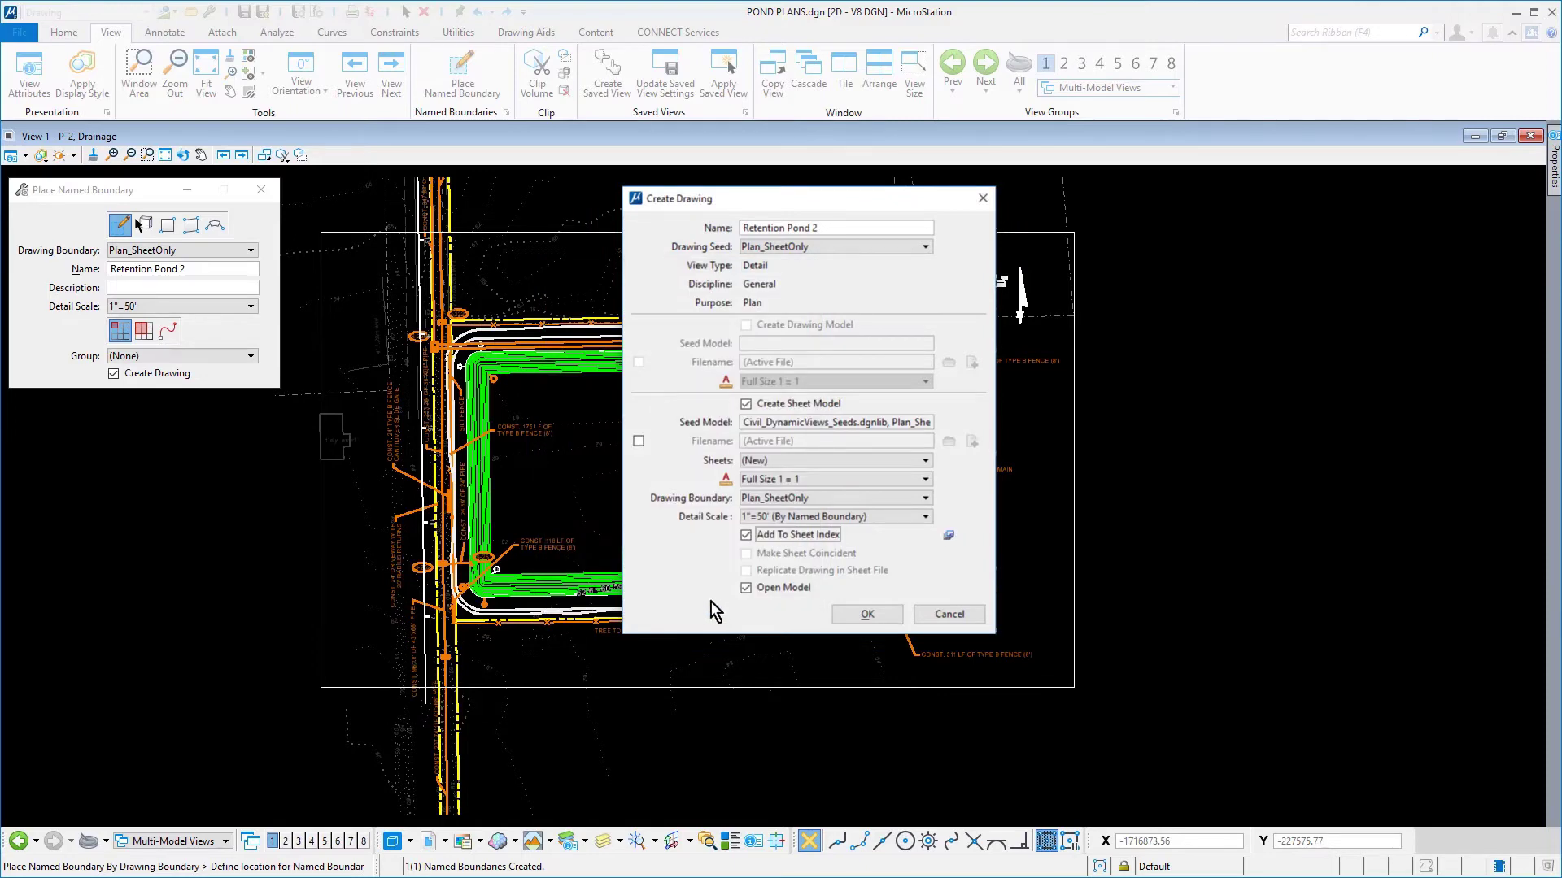
{"action": "left_click", "coordinate": [885, 615]}
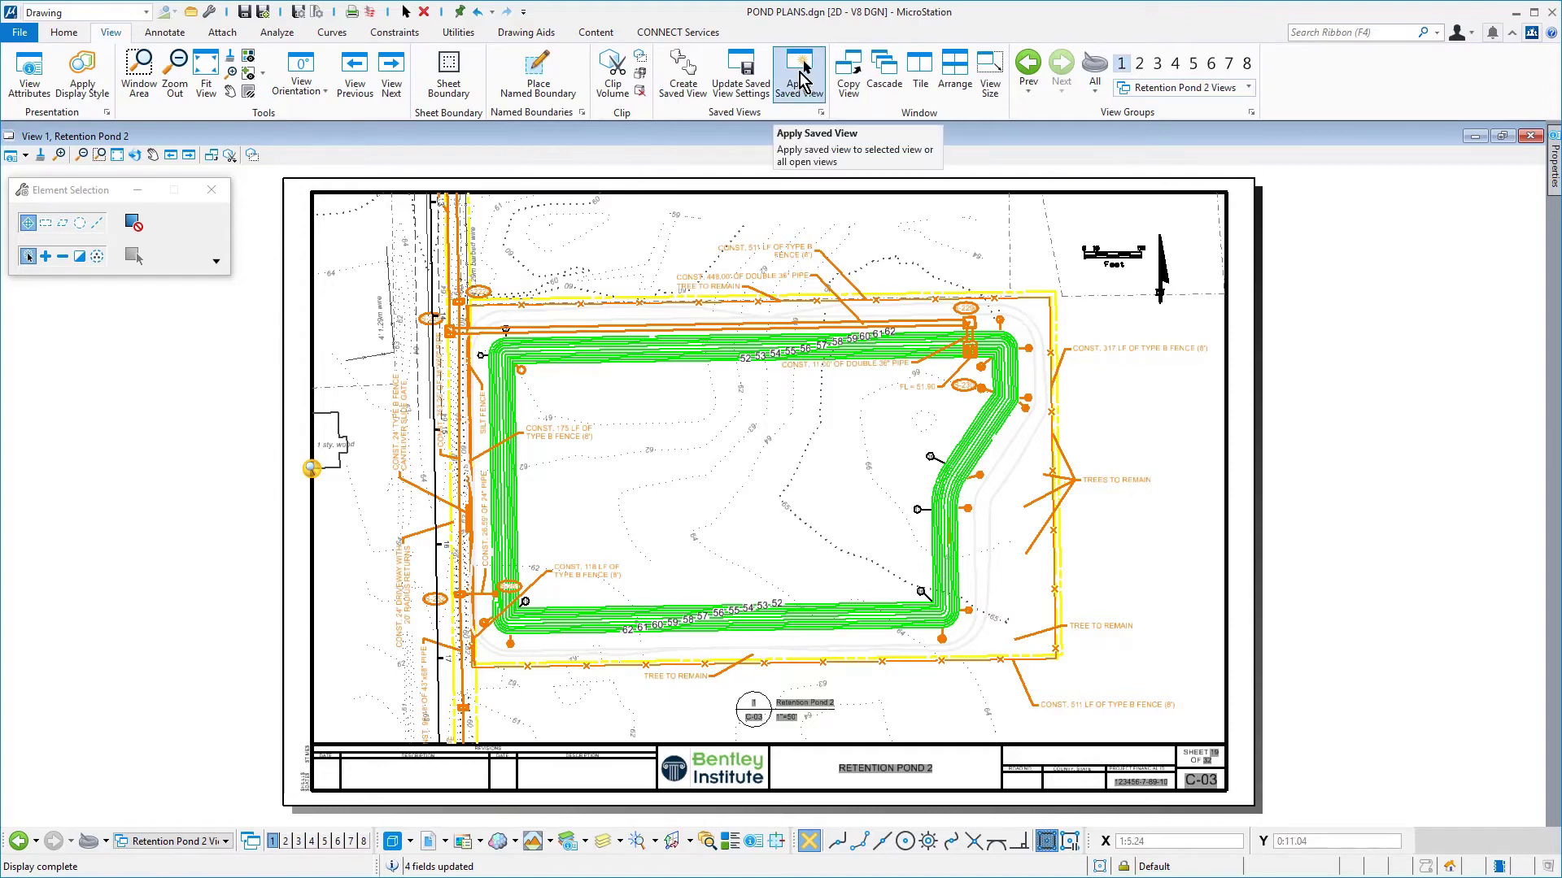
Apply saved view P-3 to the drawing view
{"action": "left_click", "coordinate": [801, 80]}
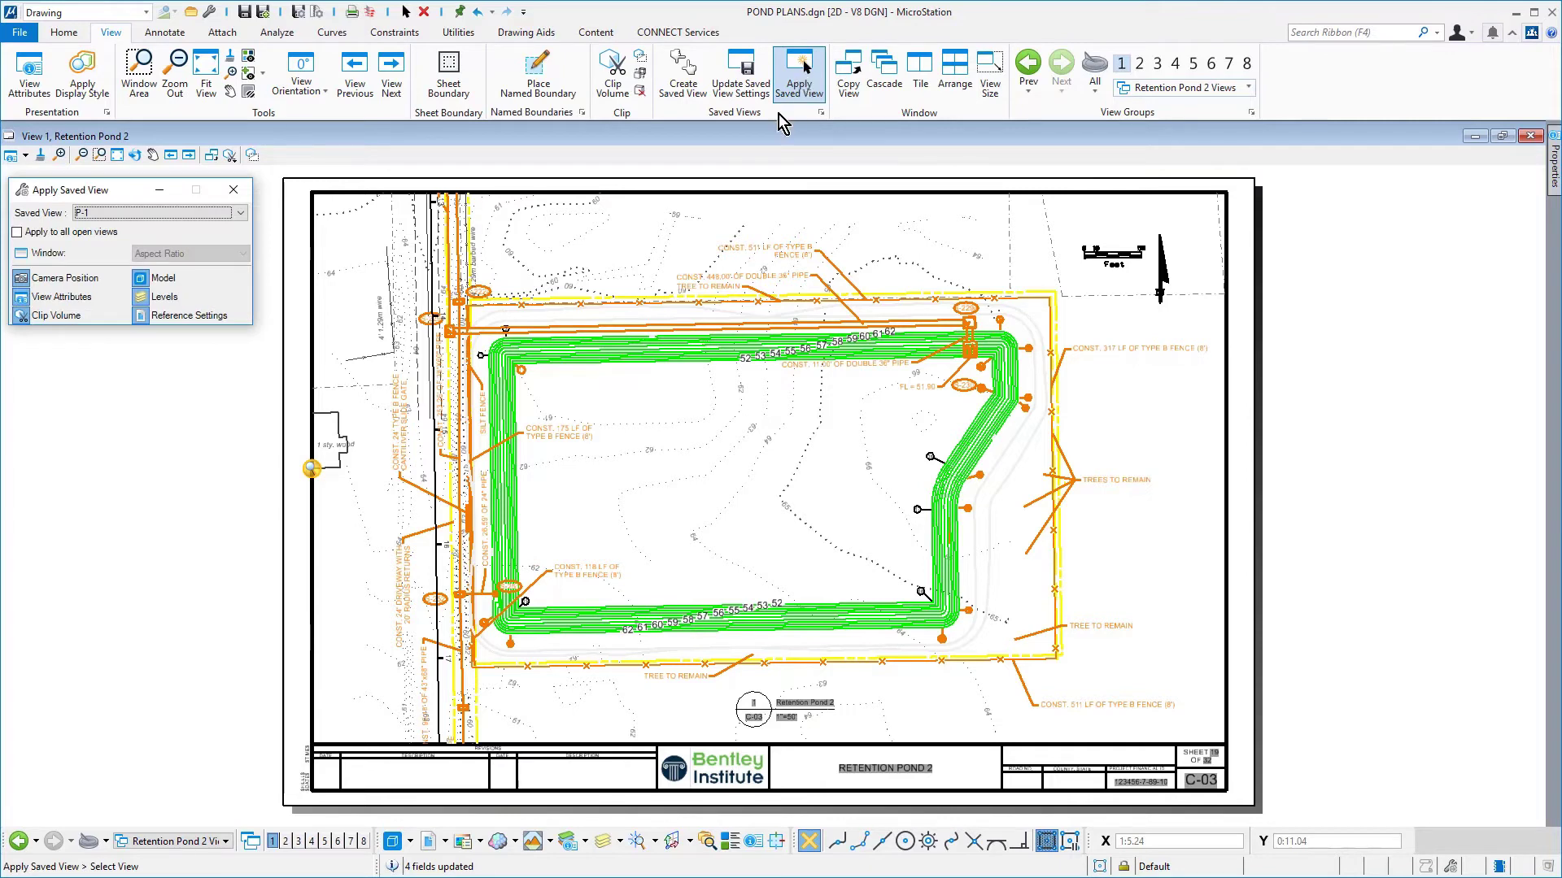
{"action": "left_click", "coordinate": [233, 215]}
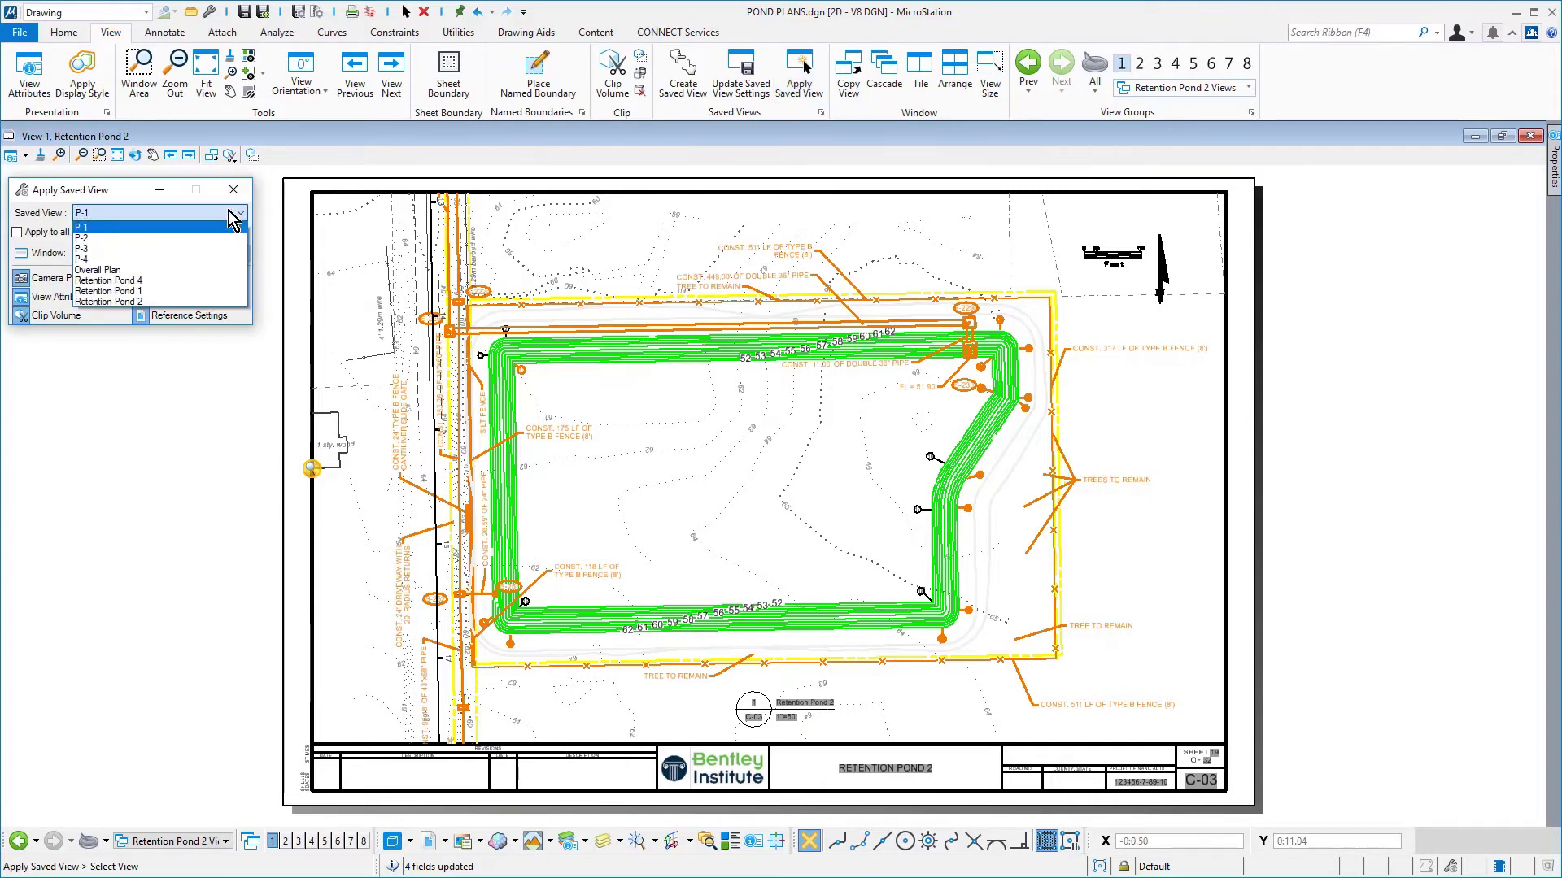
{"action": "left_click", "coordinate": [195, 245]}
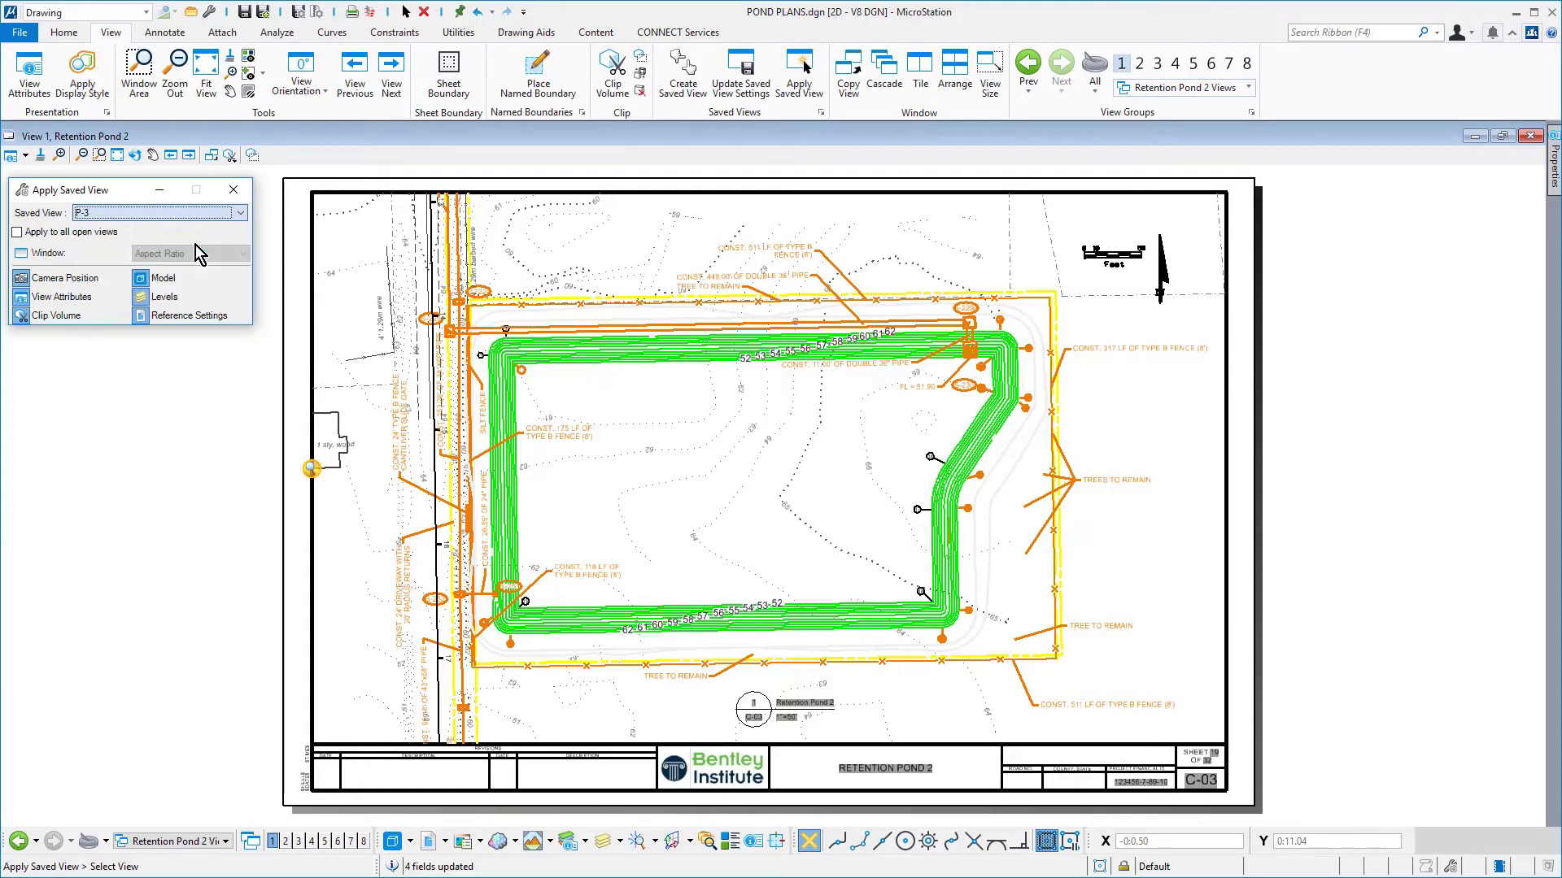
{"action": "left_click", "coordinate": [321, 279]}
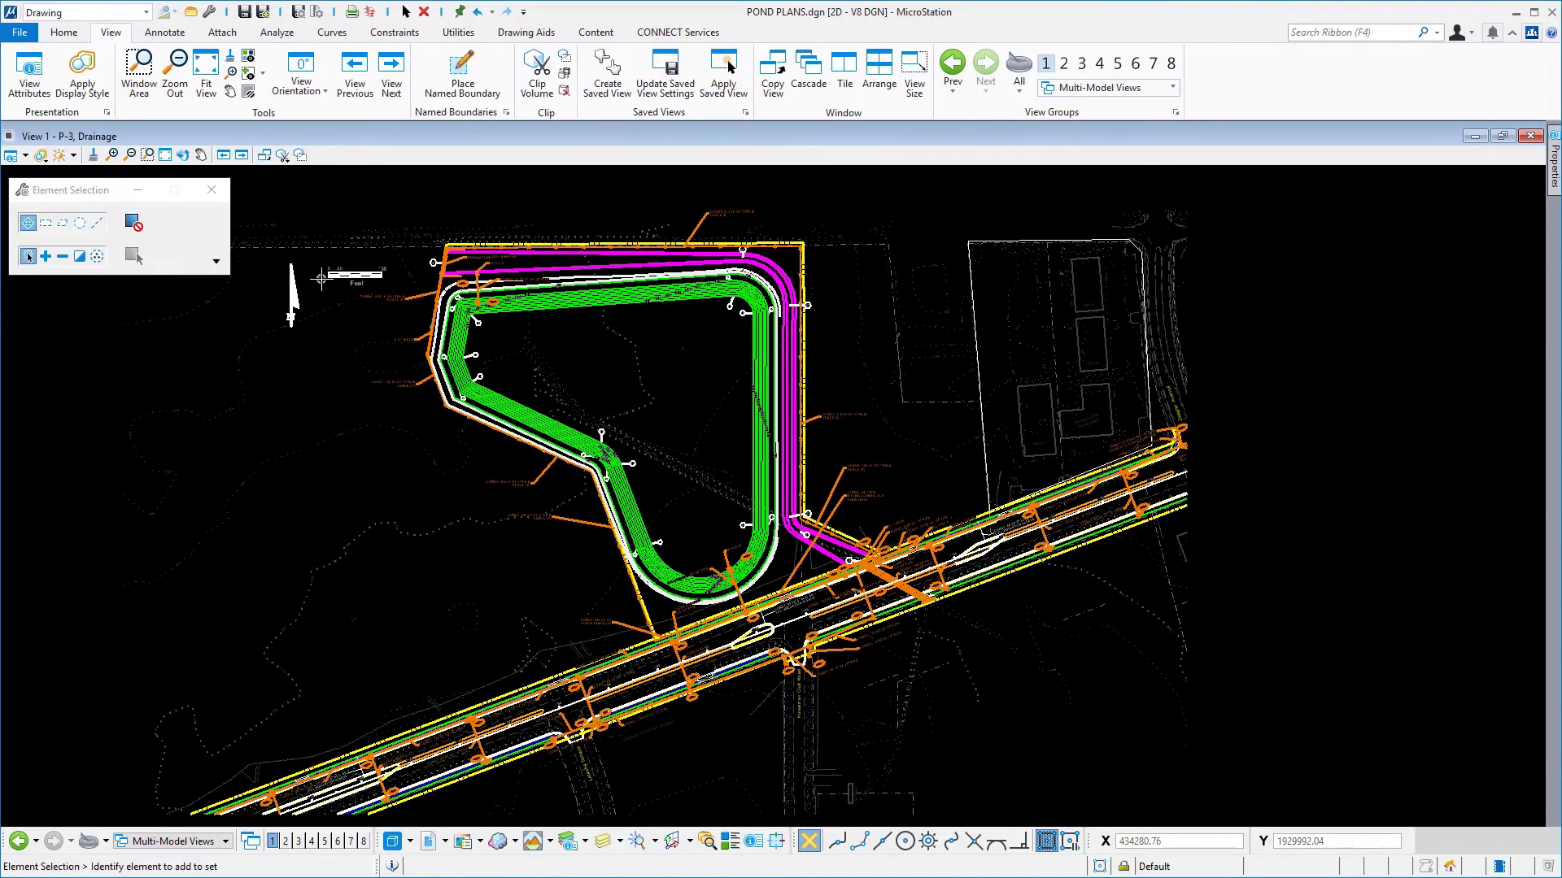
Place a 1"=100' Retention Pond 3 named boundary around the triangular pond
{"action": "left_click", "coordinate": [445, 87]}
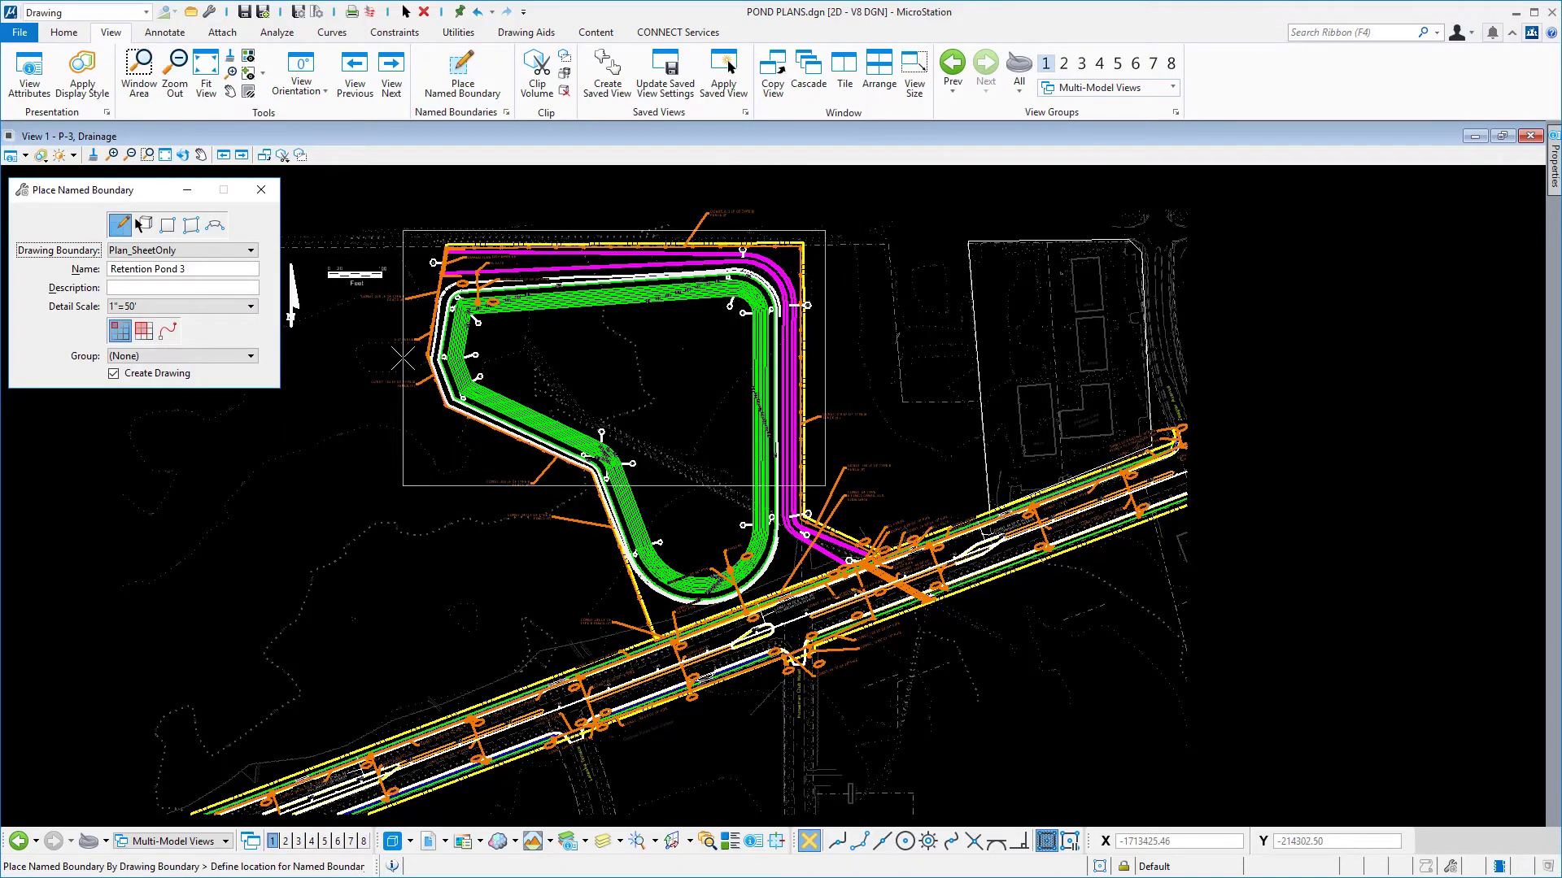
{"action": "left_click", "coordinate": [228, 309]}
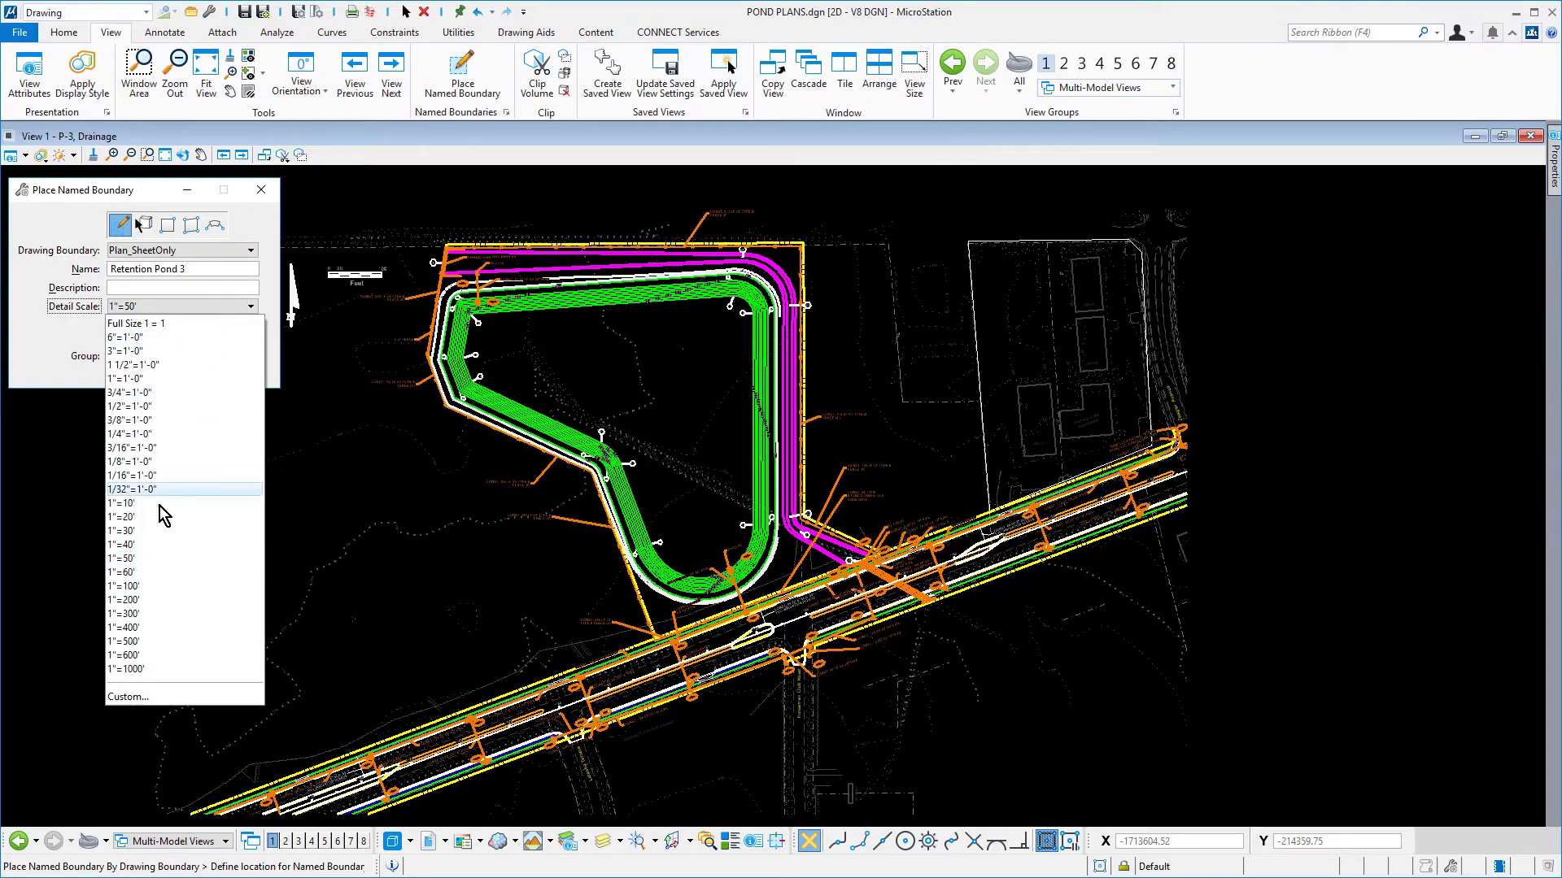
{"action": "left_click", "coordinate": [126, 585]}
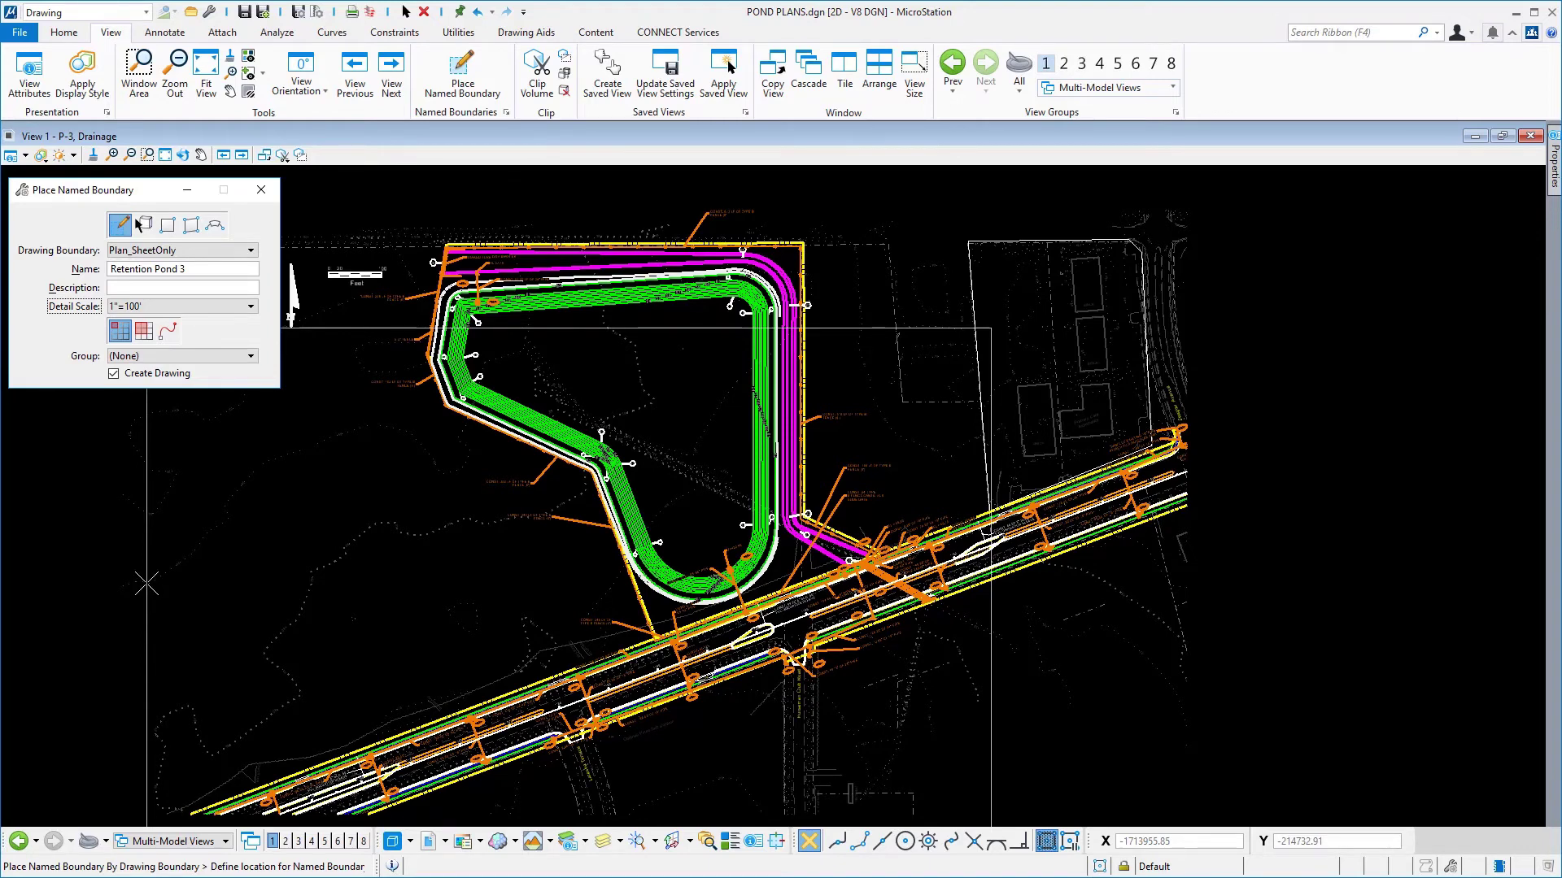
{"action": "left_click", "coordinate": [187, 452]}
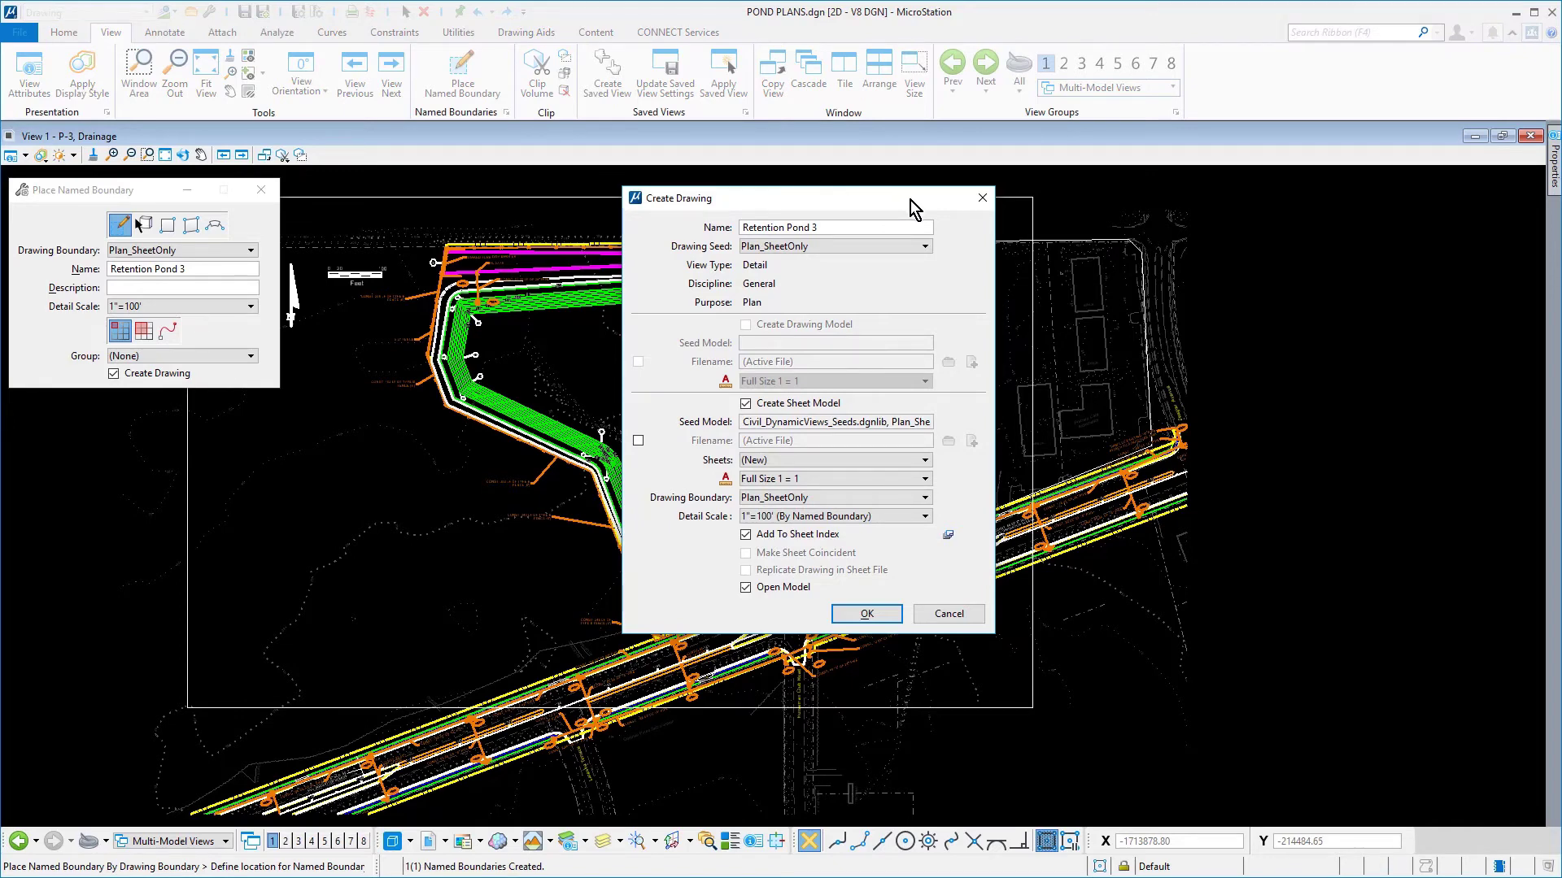
File the Retention Pond 3 sheet under SR_20 > ROADWAY PLANS > Drainage Plans/Profiles and create sheet C-04
{"action": "left_click", "coordinate": [948, 534]}
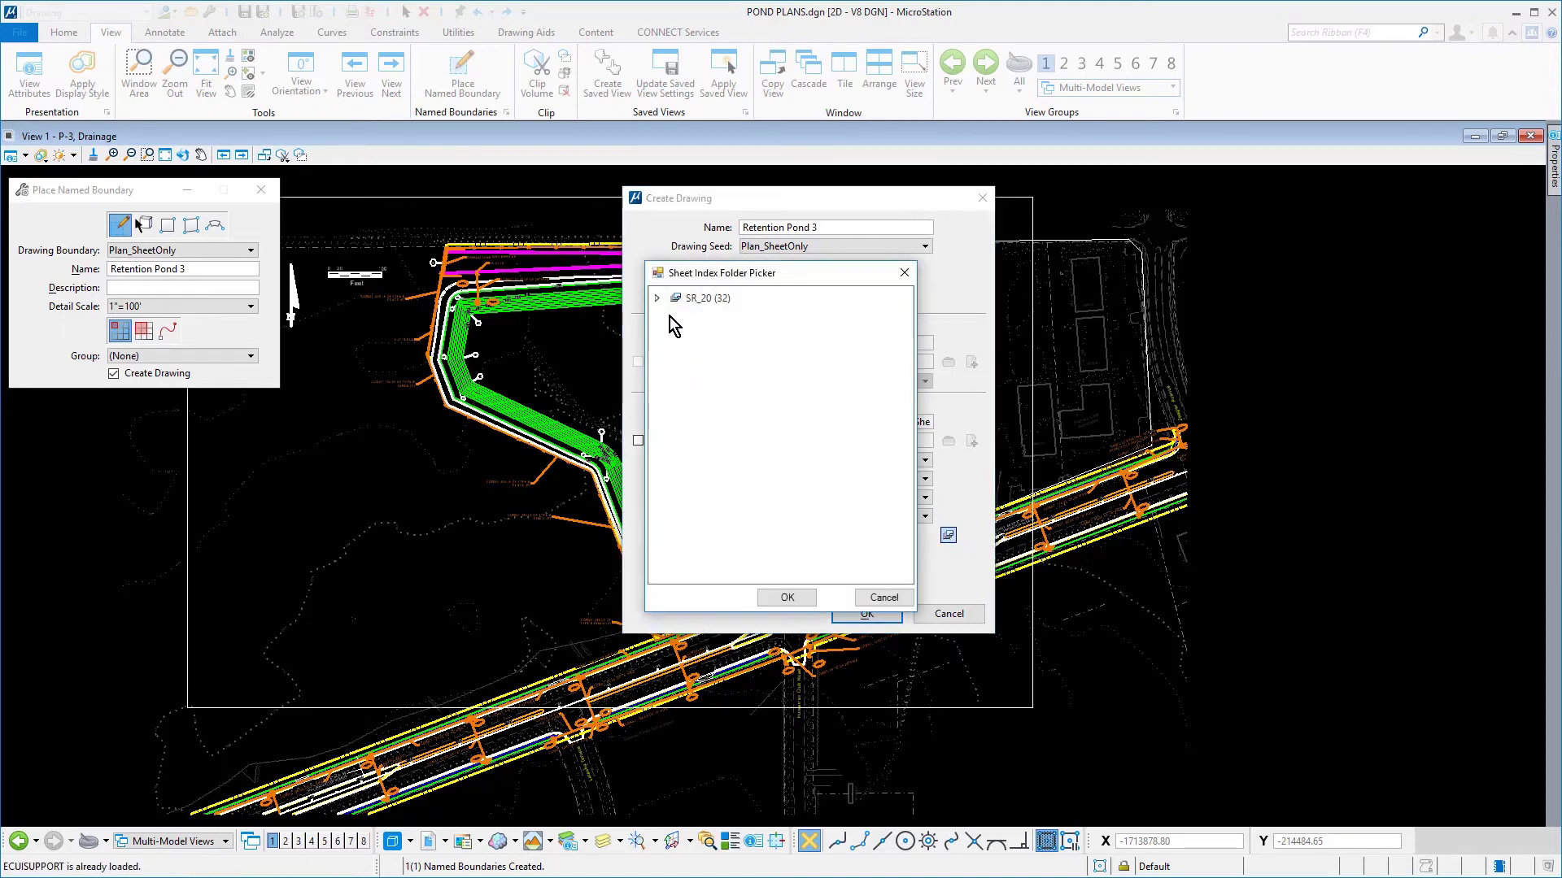
{"action": "left_click", "coordinate": [656, 298]}
{"action": "left_click", "coordinate": [676, 319]}
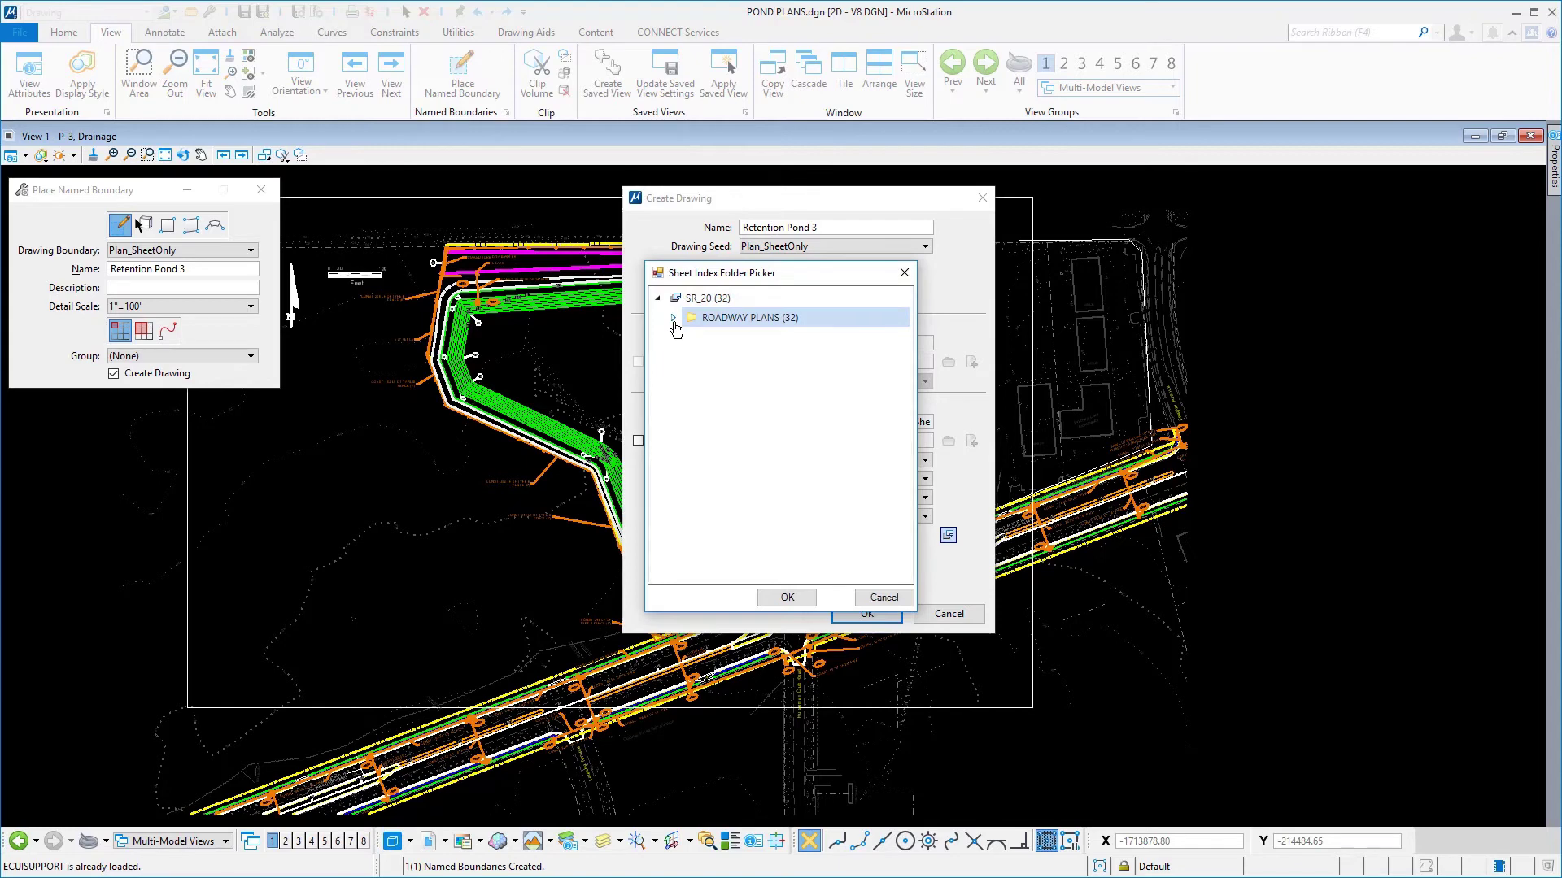
{"action": "left_click", "coordinate": [674, 320]}
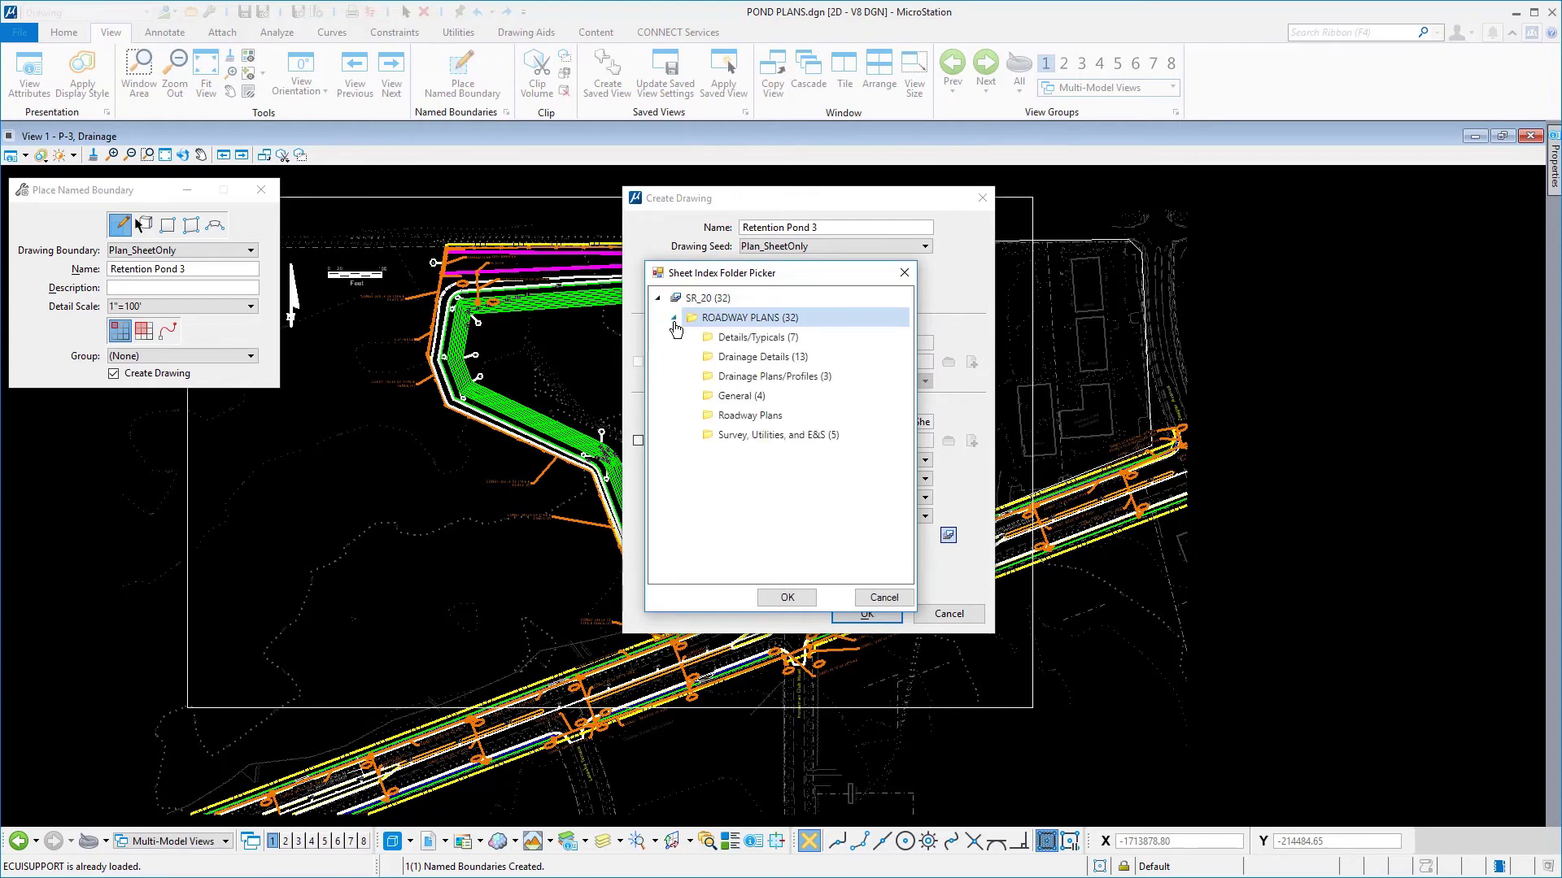
{"action": "left_click", "coordinate": [852, 379]}
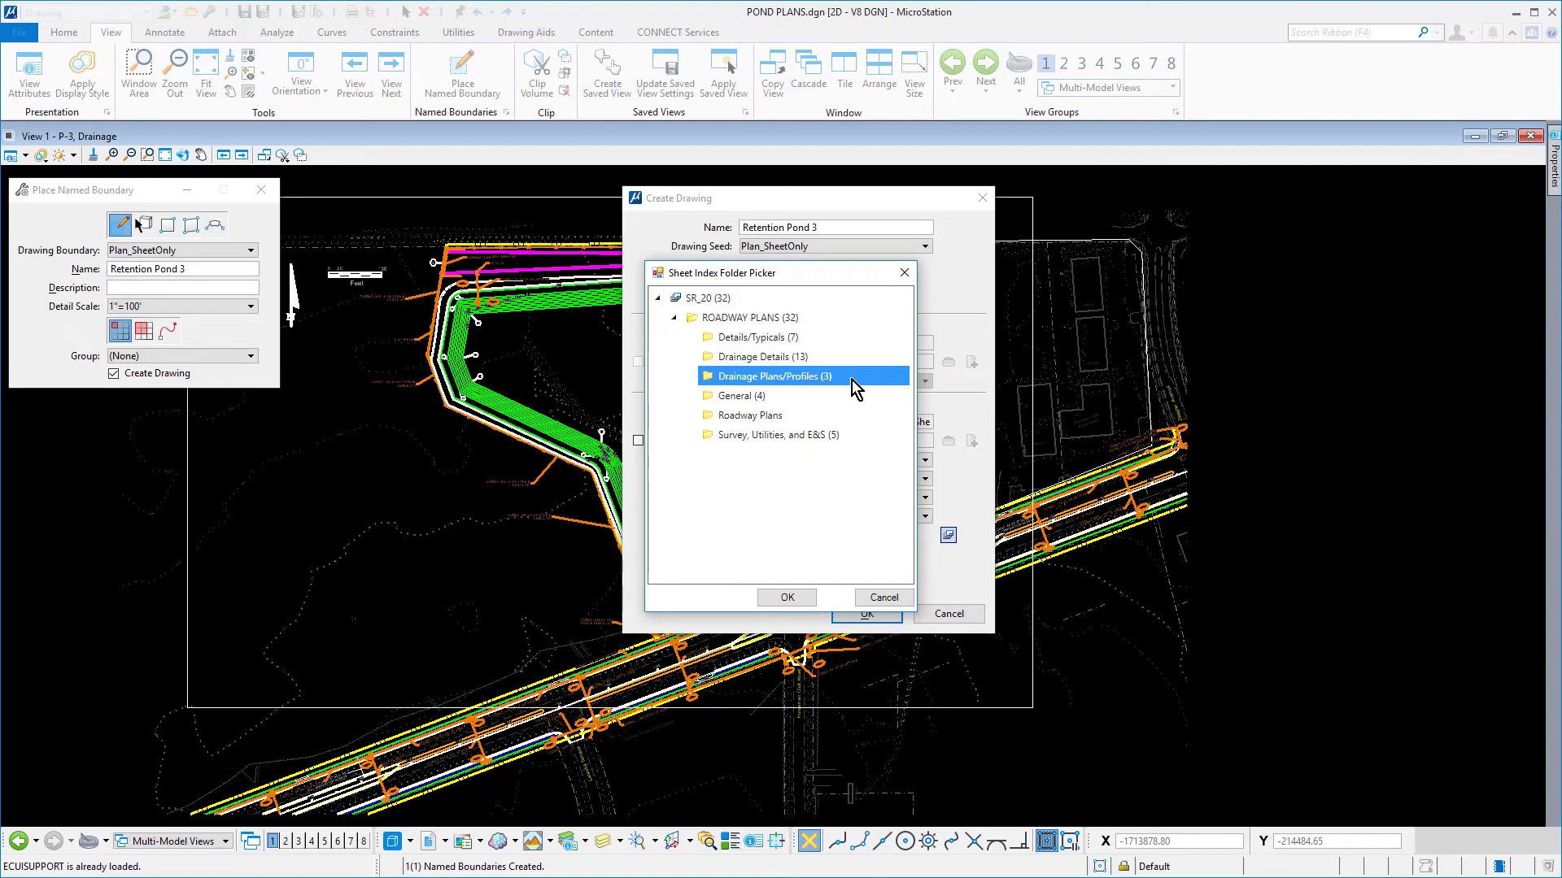
{"action": "left_click", "coordinate": [787, 597]}
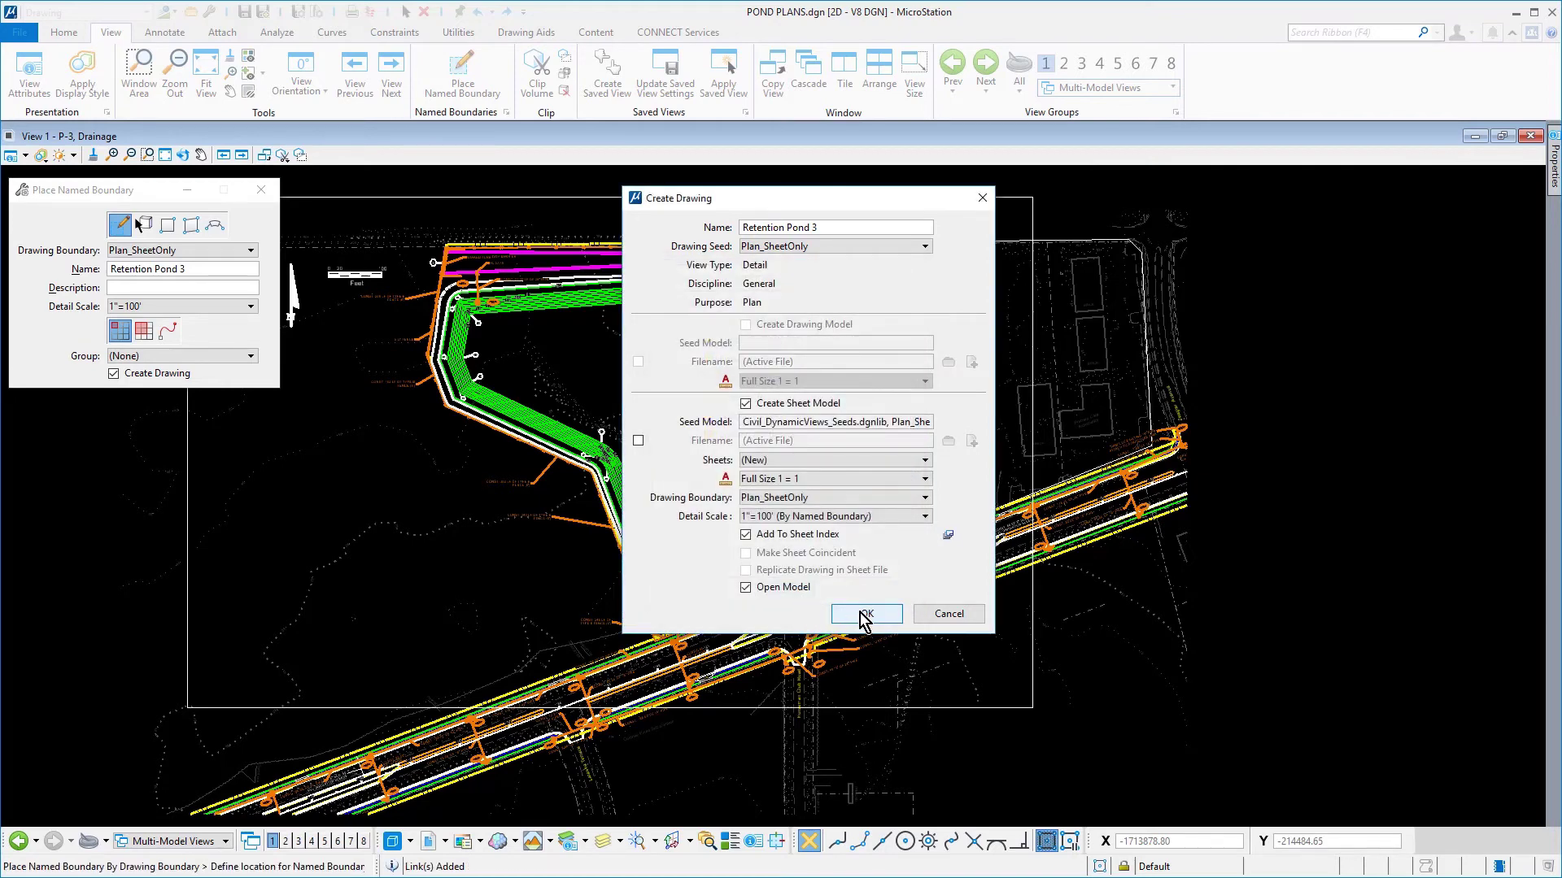
{"action": "left_click", "coordinate": [863, 615]}
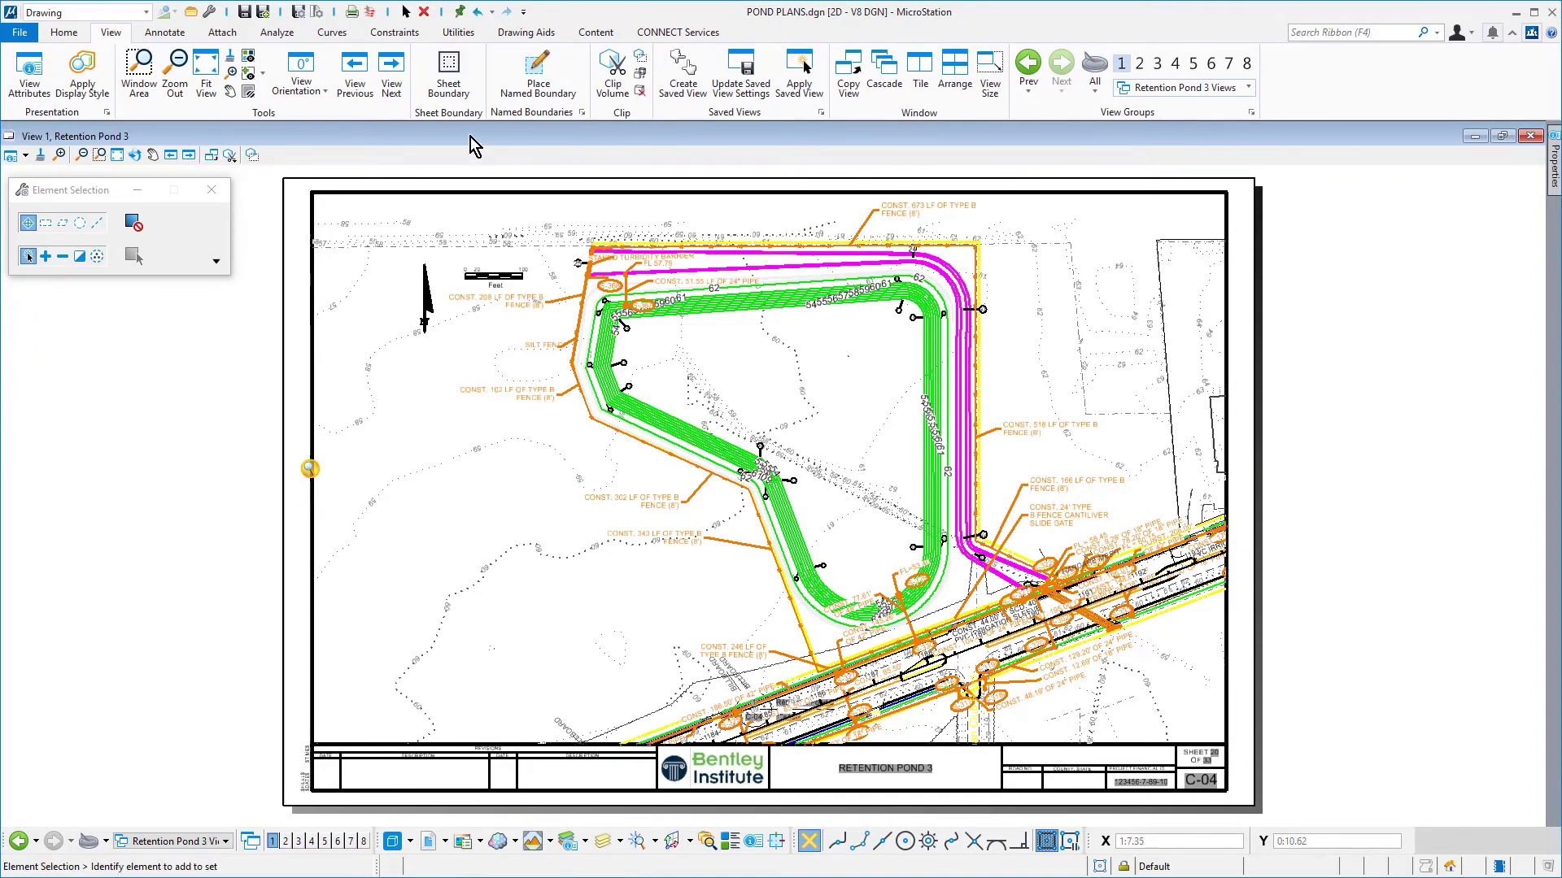
Show the SR_20 project's 33-sheet index in Explorer from the Home tab
{"action": "left_click", "coordinate": [65, 32]}
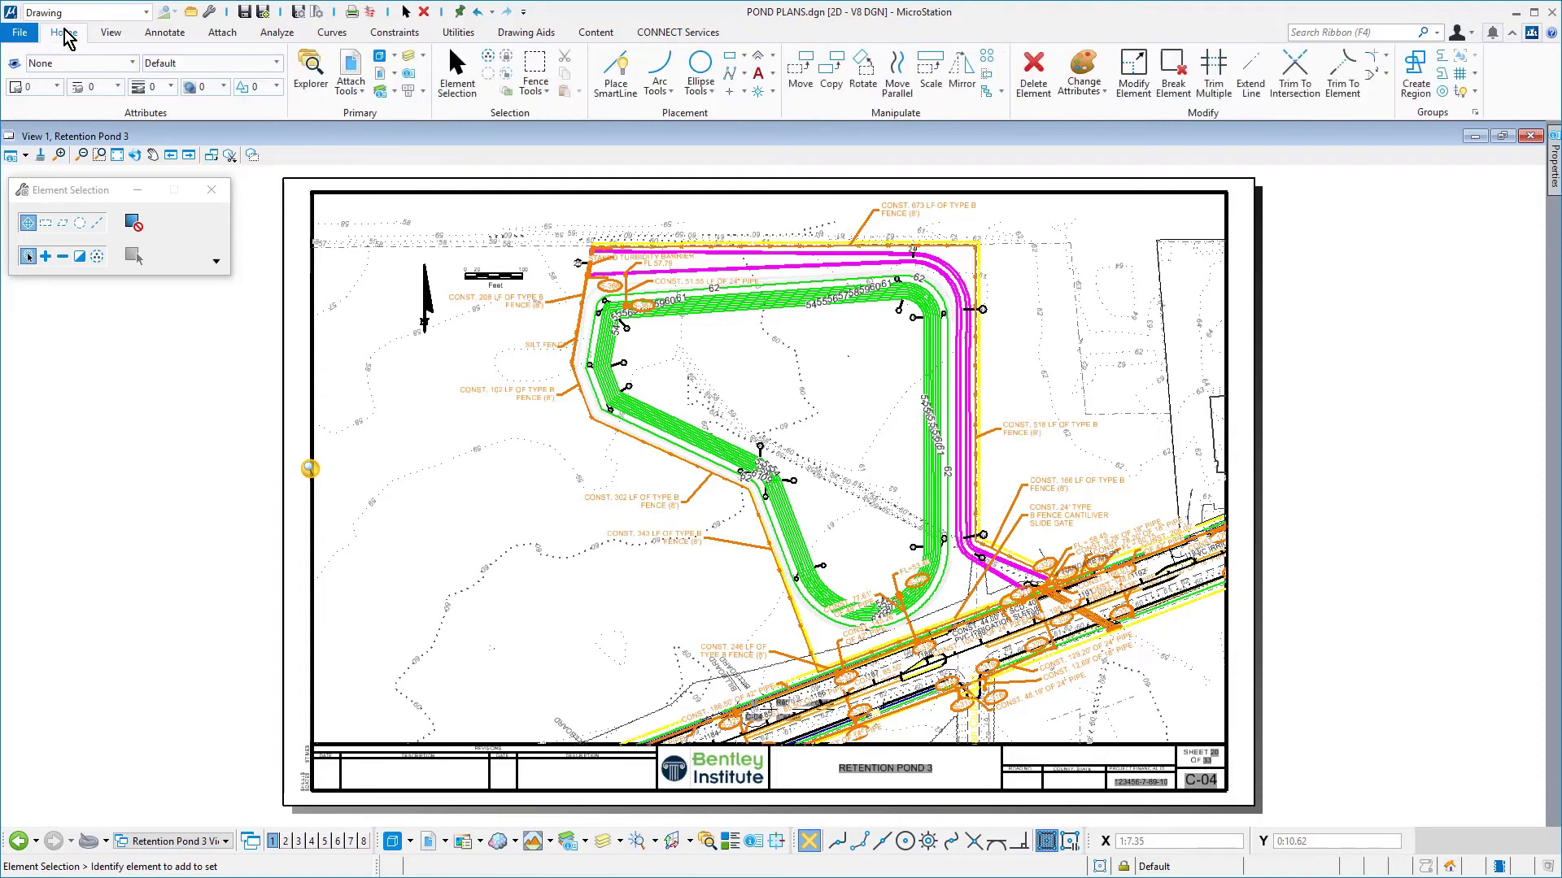
{"action": "left_click", "coordinate": [301, 78]}
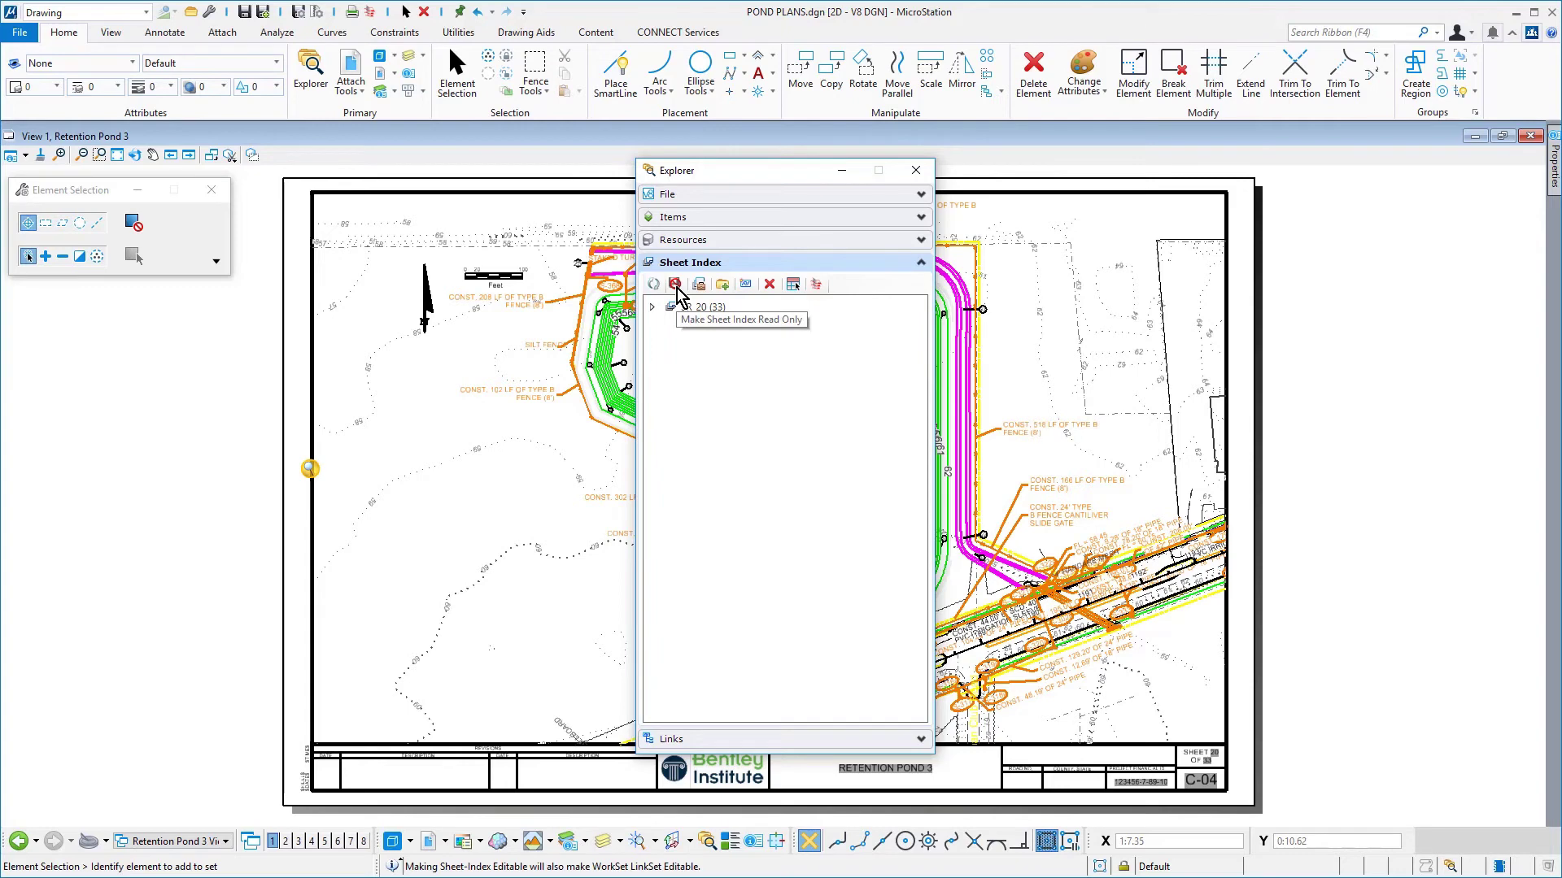
Make the sheet index editable and expand SR_20 > ROADWAY PLANS > Drainage Plans/Profiles
{"action": "left_click", "coordinate": [675, 285]}
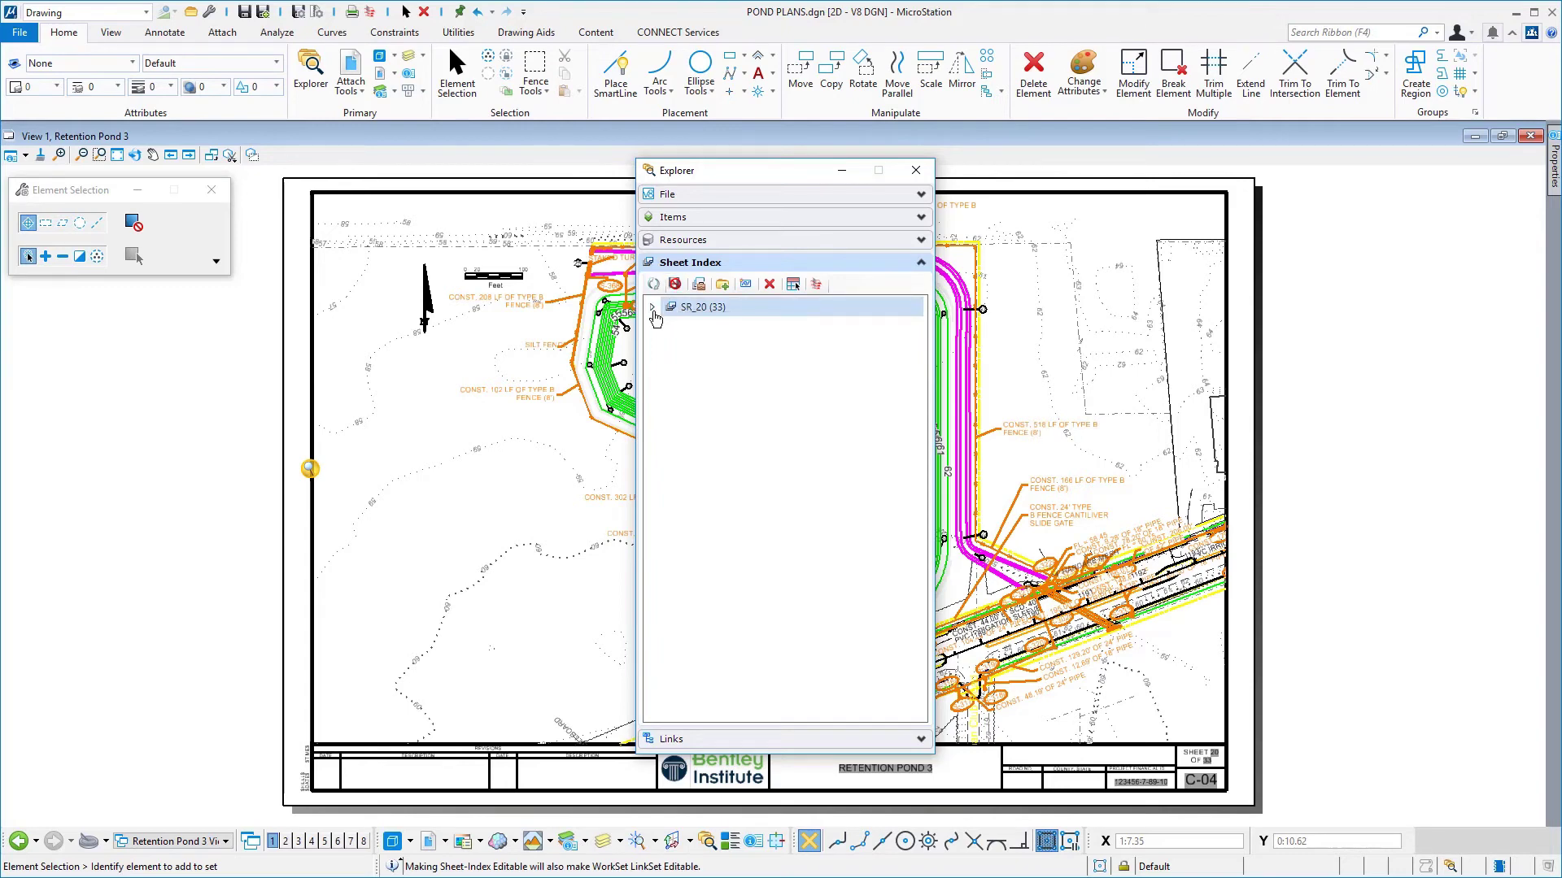
{"action": "left_click", "coordinate": [653, 309]}
{"action": "left_click", "coordinate": [668, 328]}
{"action": "left_click", "coordinate": [685, 425]}
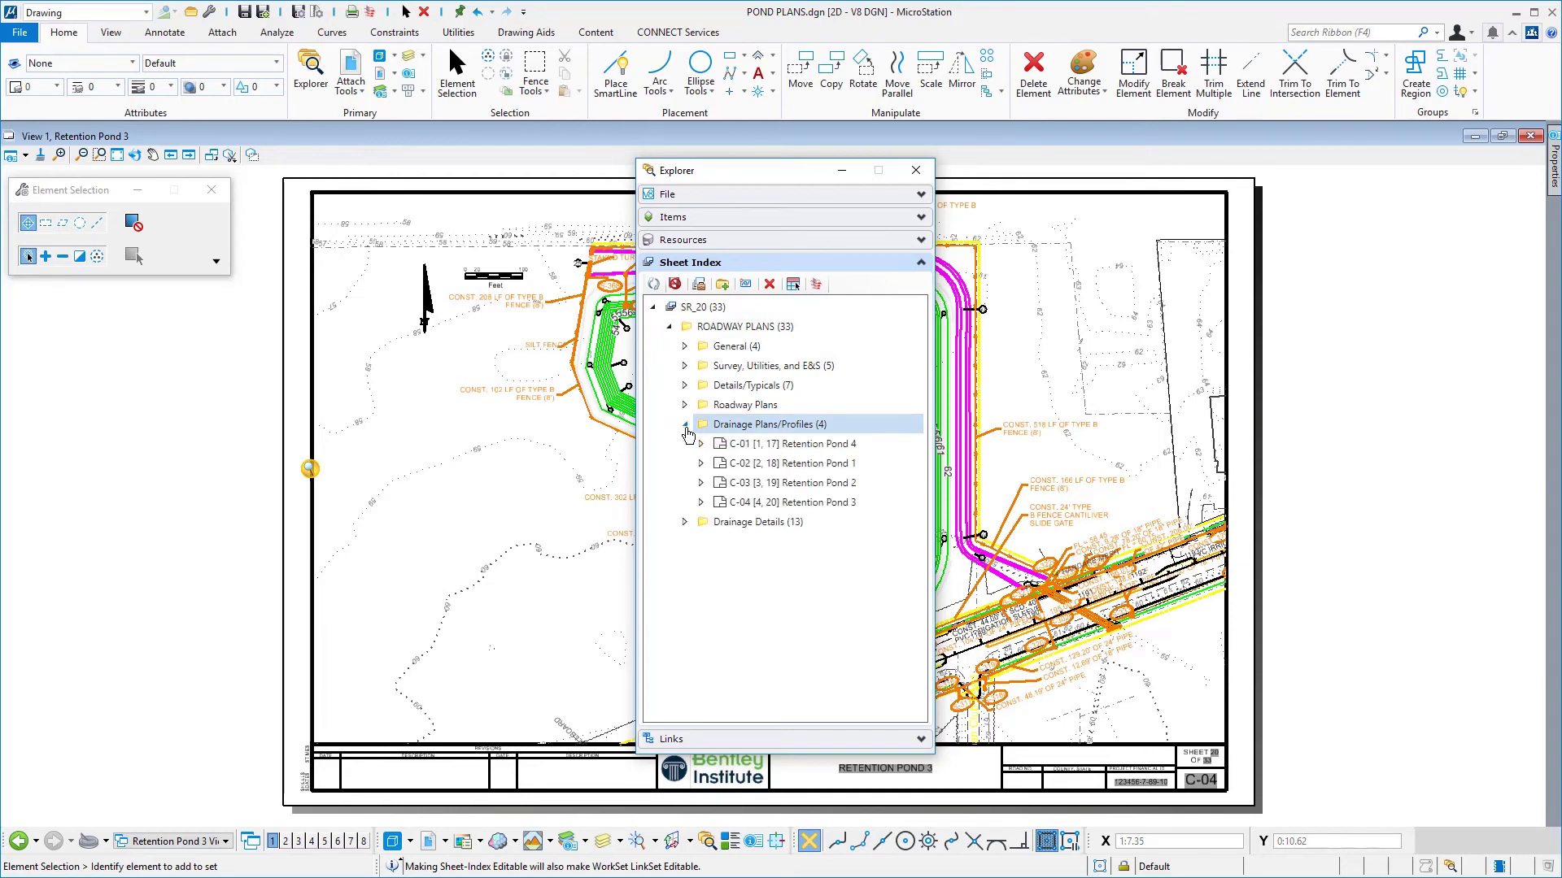
Drag the Retention Pond 4 sheet to the end so sheets C-01 to C-04 follow pond order
{"action": "left_click", "coordinate": [882, 445]}
{"action": "left_click_drag", "start_coordinate": [885, 454], "coordinate": [881, 519]}
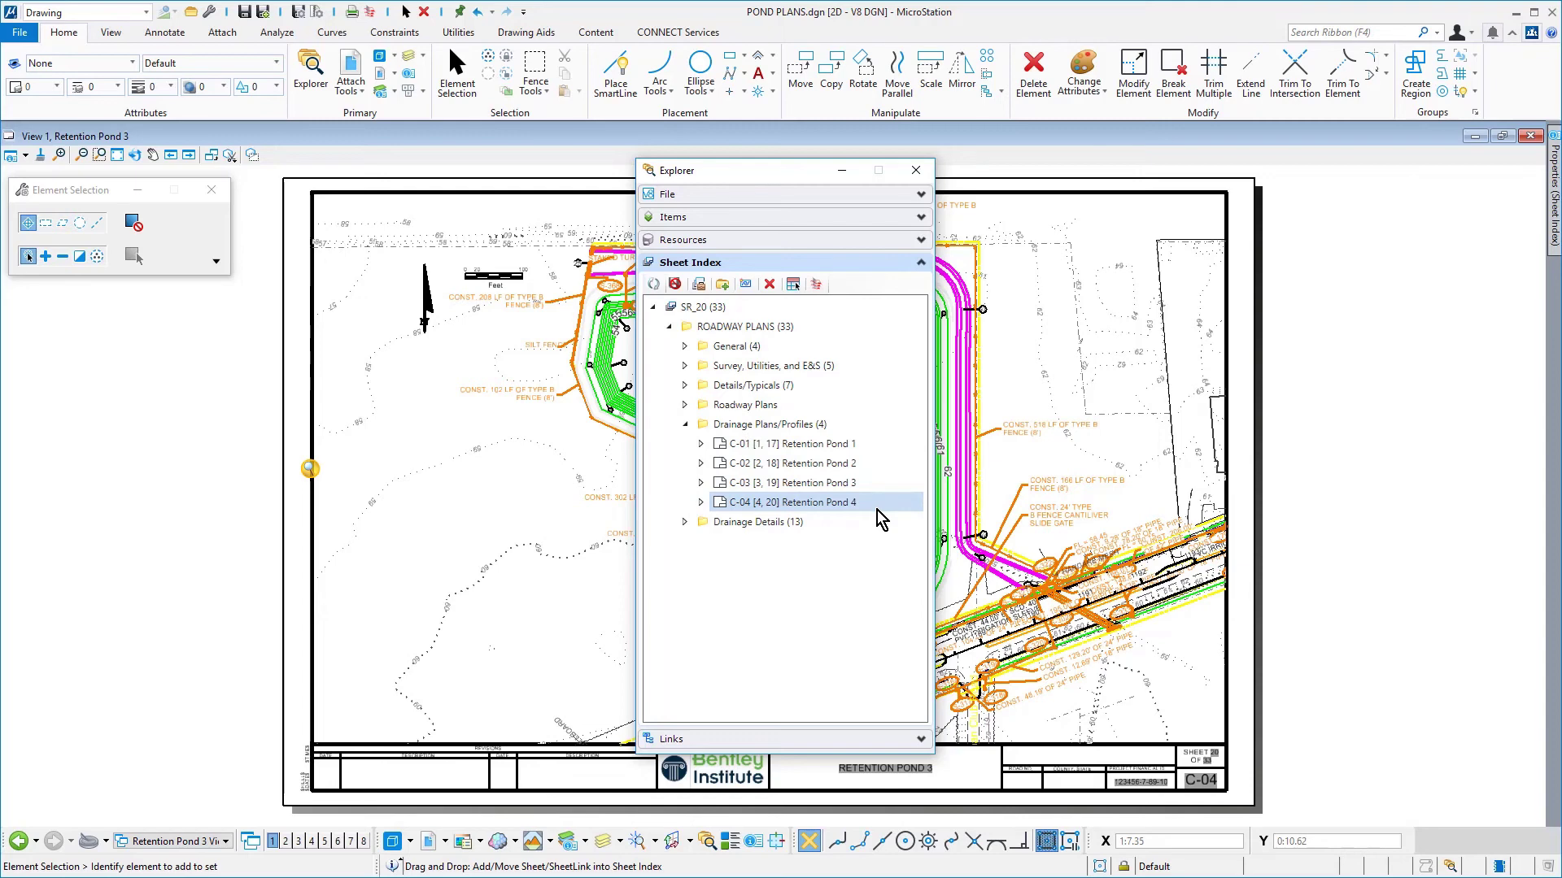
{"action": "left_click", "coordinate": [841, 429]}
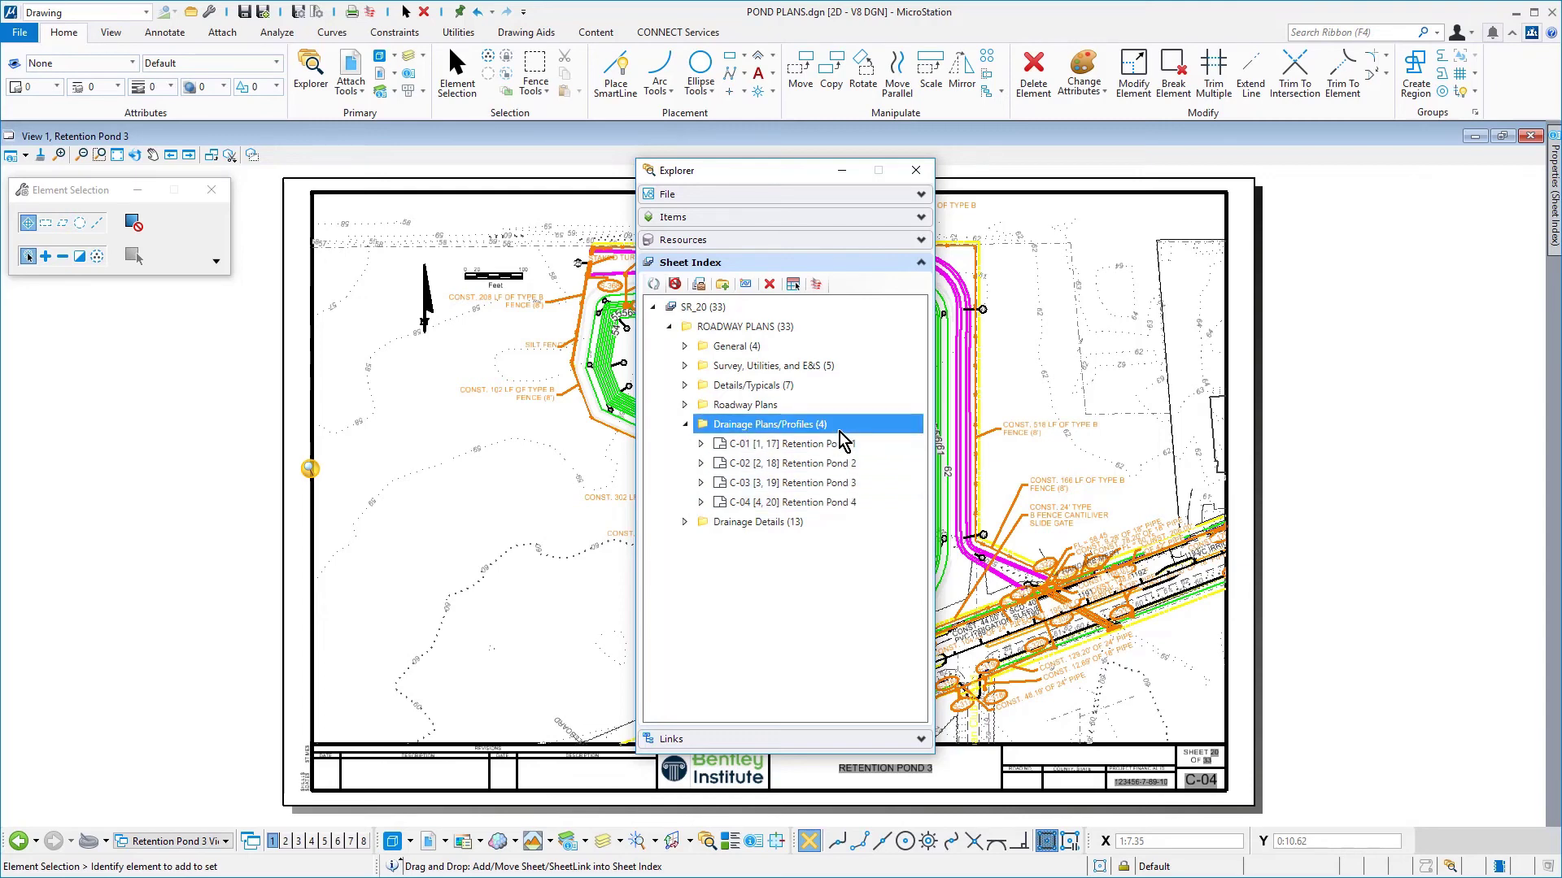
{"action": "right_click", "coordinate": [842, 442]}
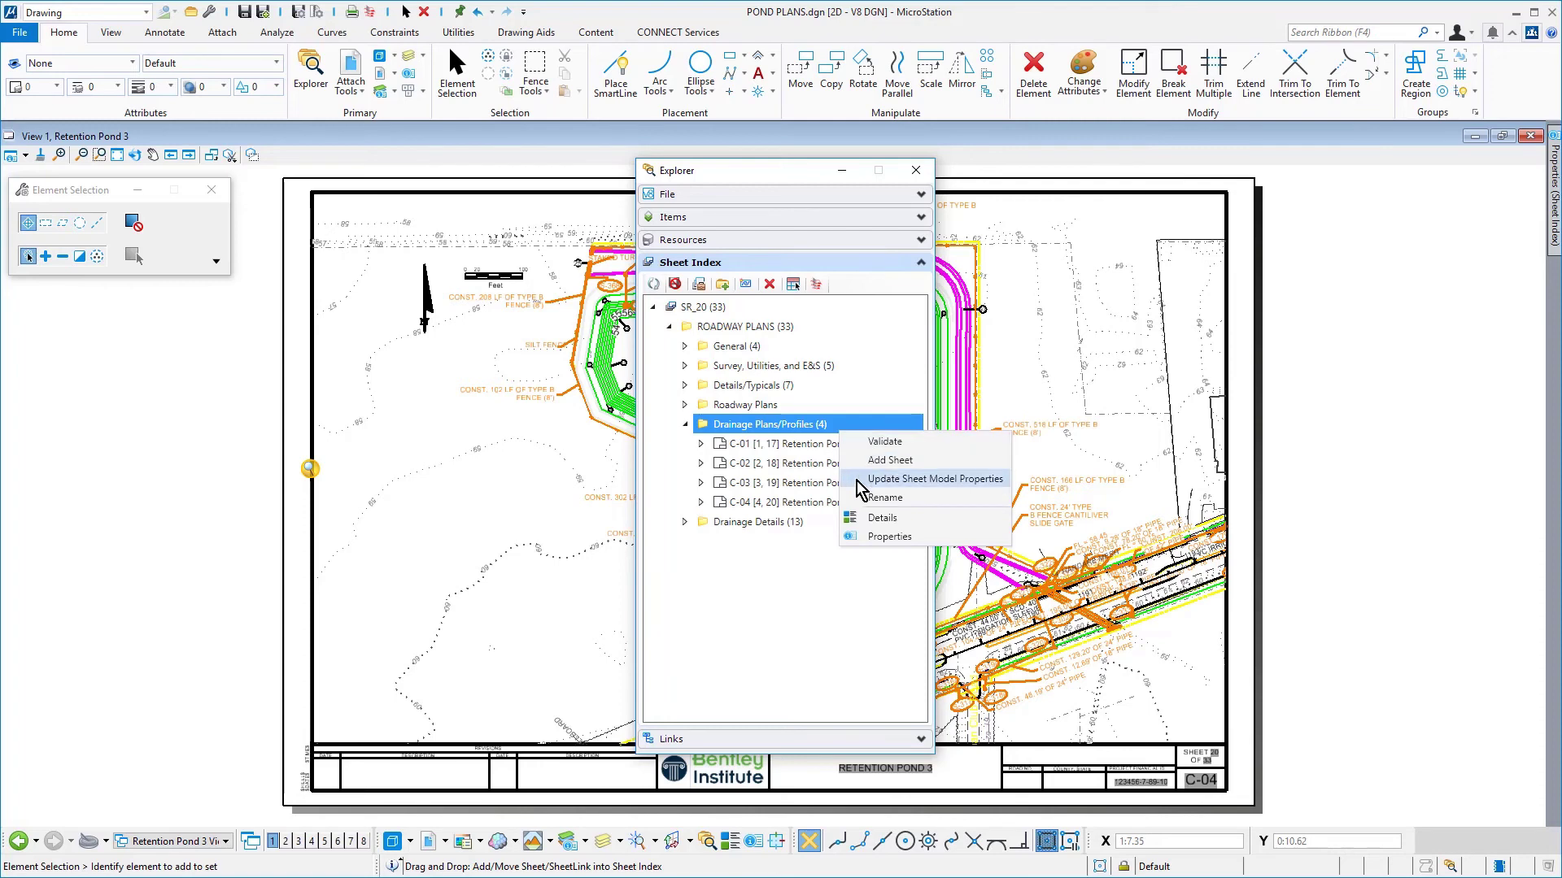